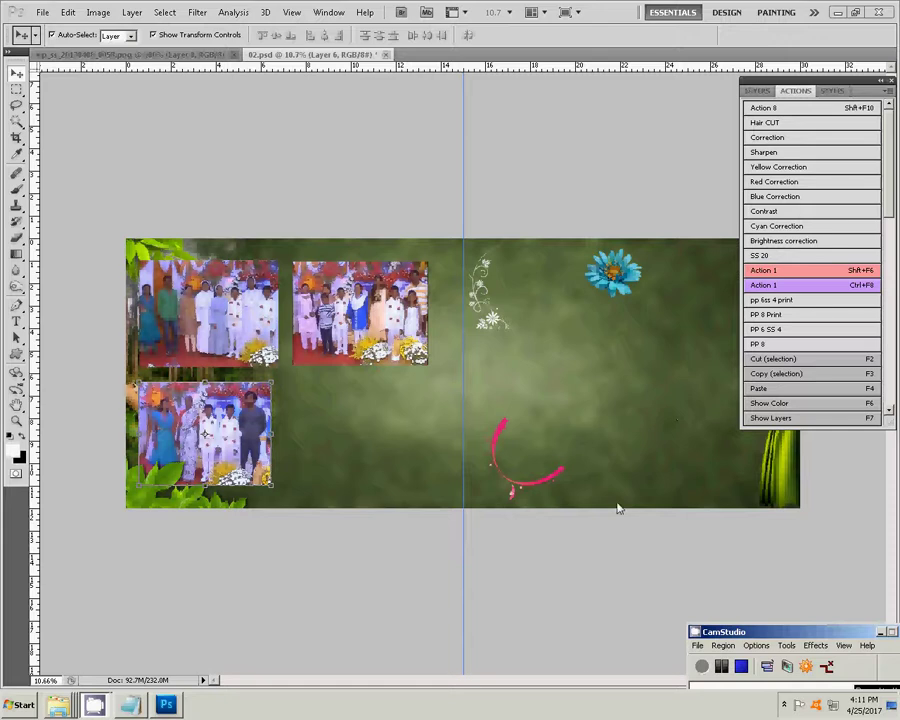
Warm the stage photo with Color Balance, setting Yellow to about -42.
{"action": "left_click", "coordinate": [100, 54]}
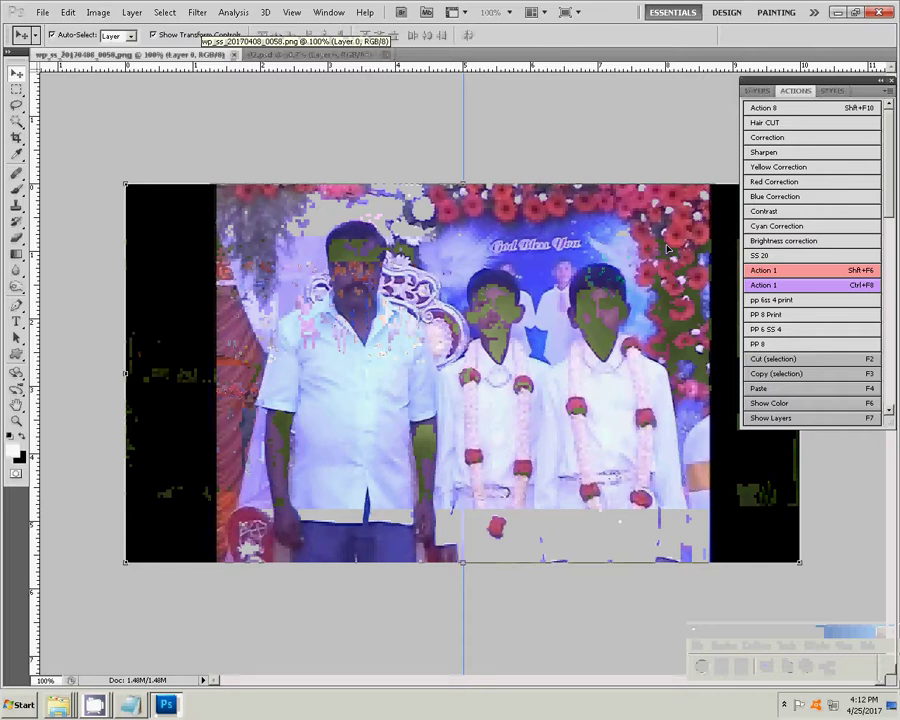
{"action": "key", "text": "ctrl+b"}
{"action": "left_click_drag", "start_coordinate": [663, 300], "coordinate": [632, 304]}
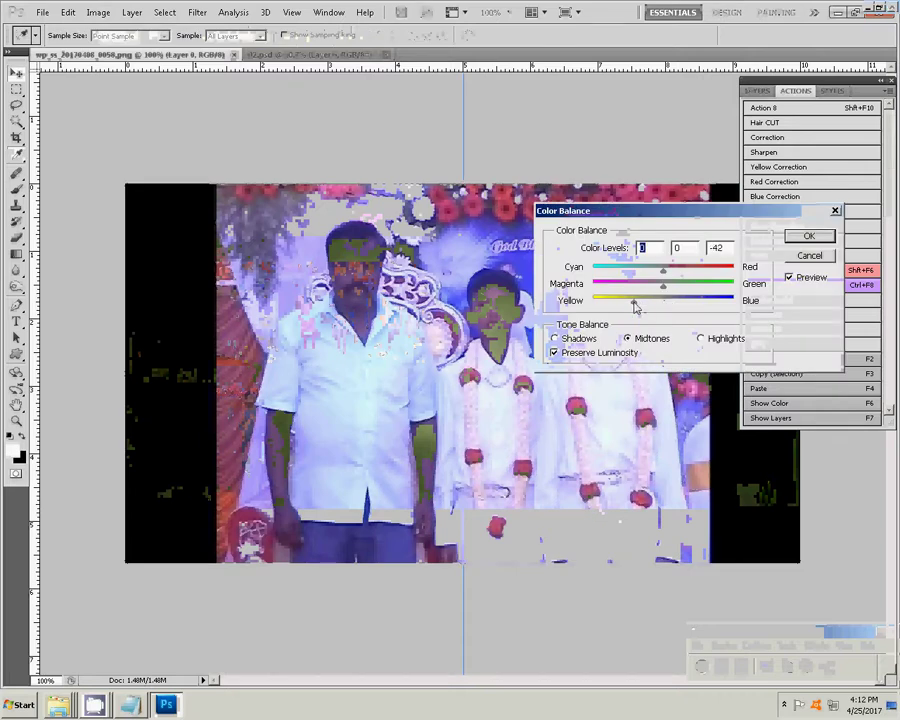
{"action": "left_click_drag", "start_coordinate": [663, 268], "coordinate": [703, 272]}
{"action": "left_click", "coordinate": [823, 241]}
Select and copy the picture area without the black bars, then close the photo.
{"action": "key", "text": "v"}
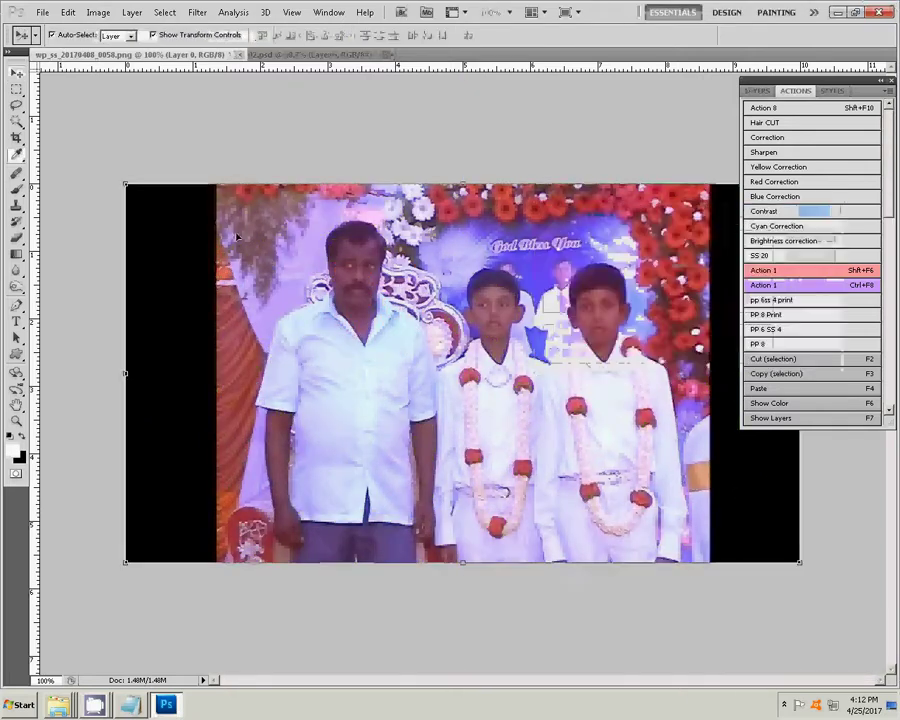
{"action": "key", "text": "m"}
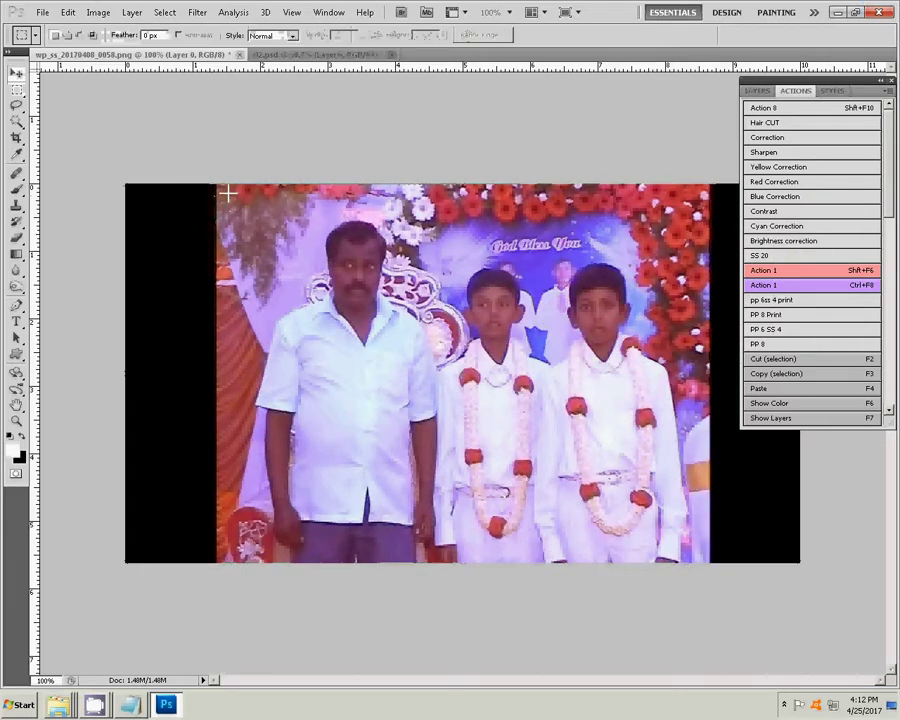
{"action": "mouse_move", "coordinate": [217, 186]}
{"action": "left_mouse_down"}
{"action": "mouse_move", "coordinate": [604, 577]}
{"action": "mouse_move", "coordinate": [706, 595]}
{"action": "left_mouse_up"}
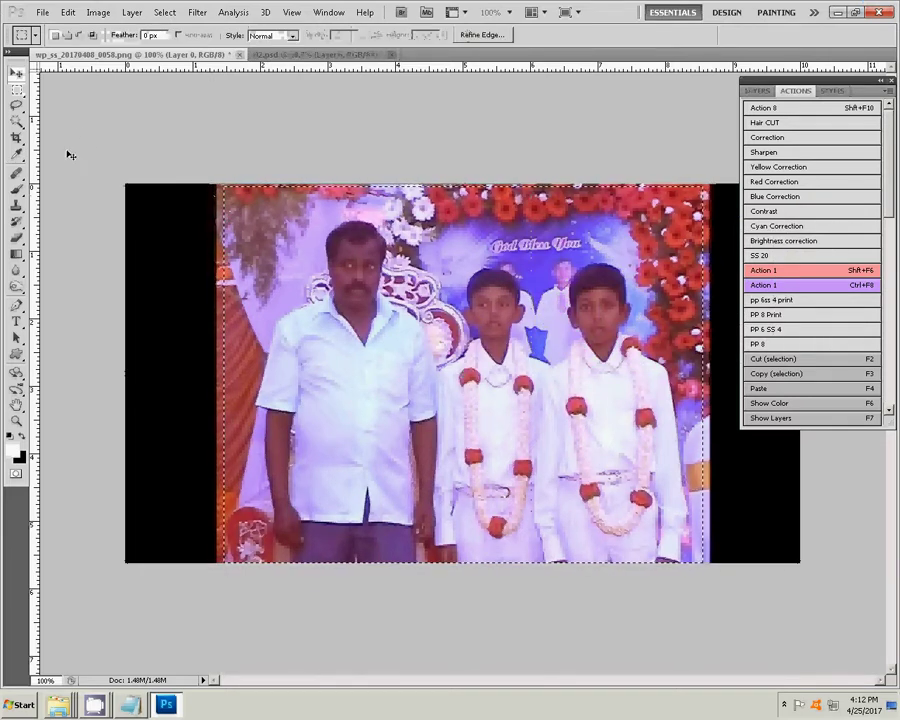
{"action": "key", "text": "ctrl+w"}
Discard the photo's changes, paste it into 02.psd, and enlarge it about 275% beside the lower-left picture.
{"action": "left_click", "coordinate": [452, 270]}
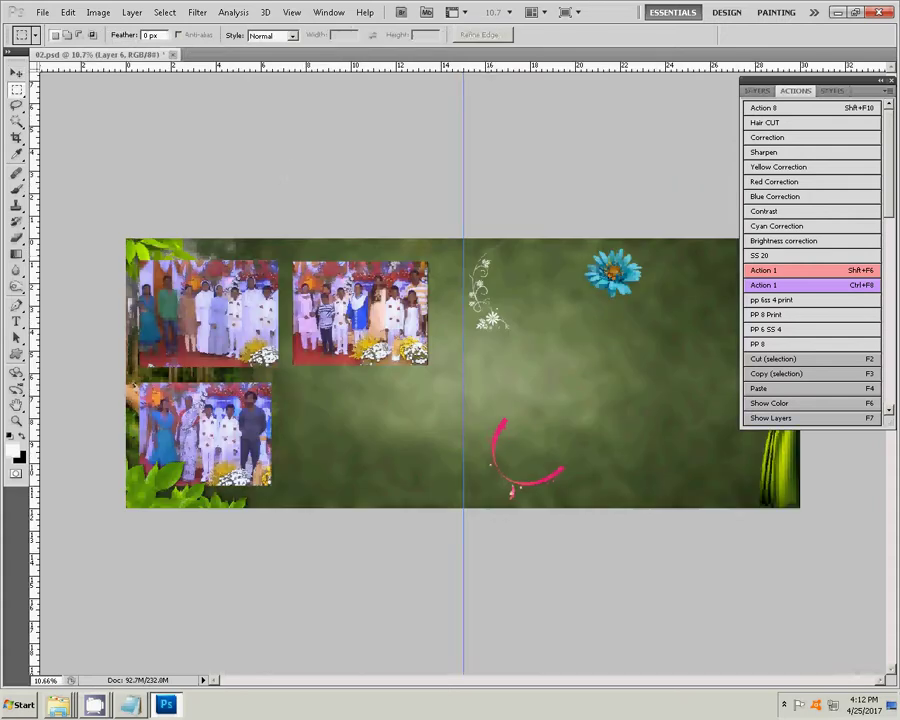
{"action": "key", "text": "ctrl+v"}
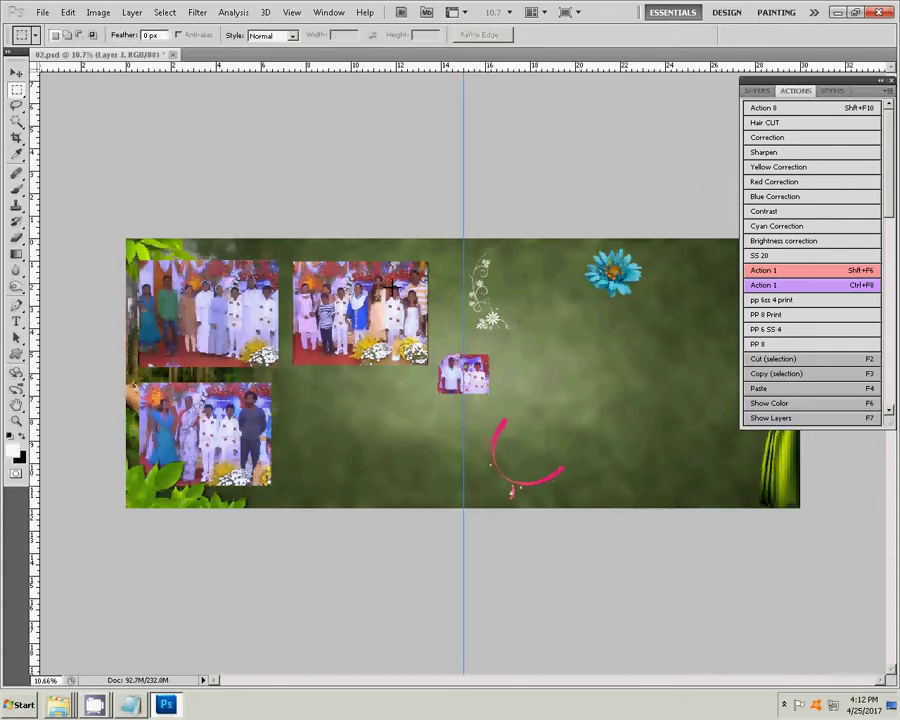
{"action": "key", "text": "v"}
{"action": "mouse_move", "coordinate": [468, 376]}
{"action": "left_mouse_down"}
{"action": "mouse_move", "coordinate": [355, 420]}
{"action": "mouse_move", "coordinate": [361, 433]}
{"action": "mouse_move", "coordinate": [425, 378]}
{"action": "mouse_move", "coordinate": [431, 387]}
{"action": "left_mouse_up"}
{"action": "key", "text": "ctrl+t"}
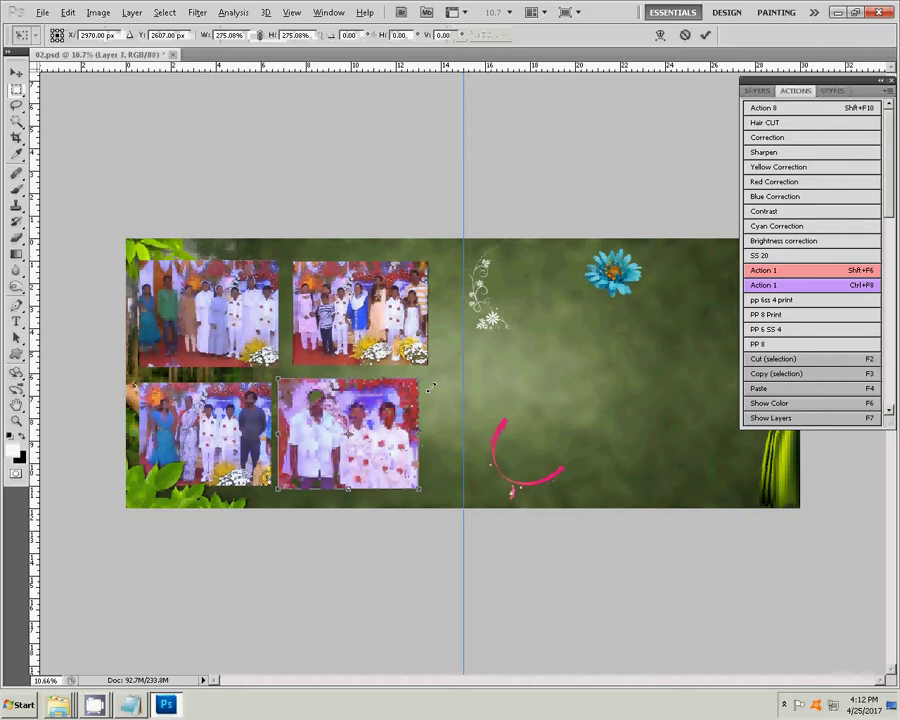
{"action": "left_click_drag", "start_coordinate": [348, 433], "coordinate": [360, 433]}
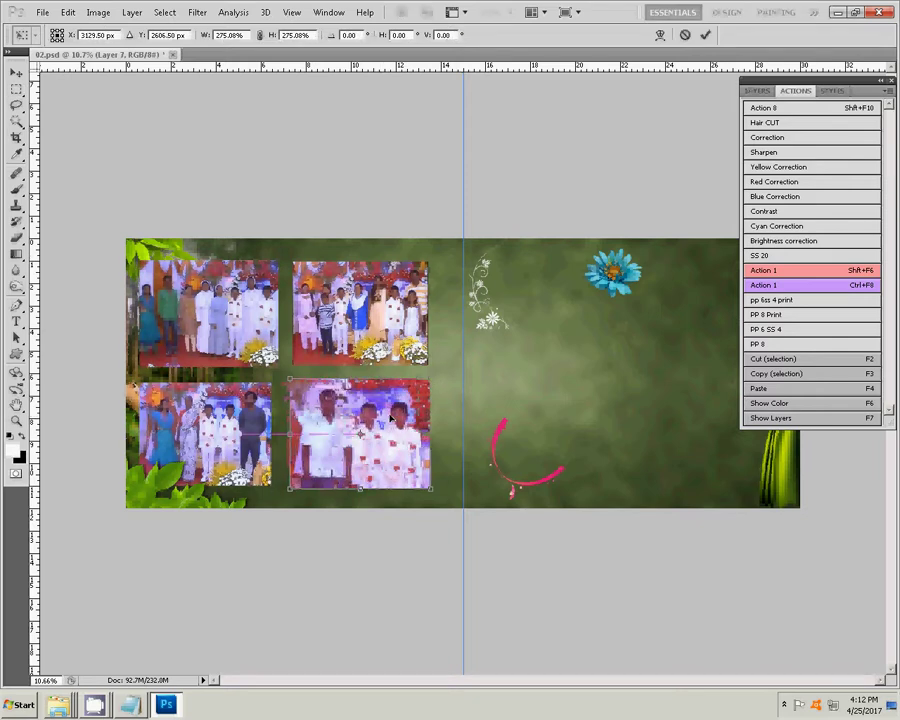
{"action": "key", "text": "Return"}
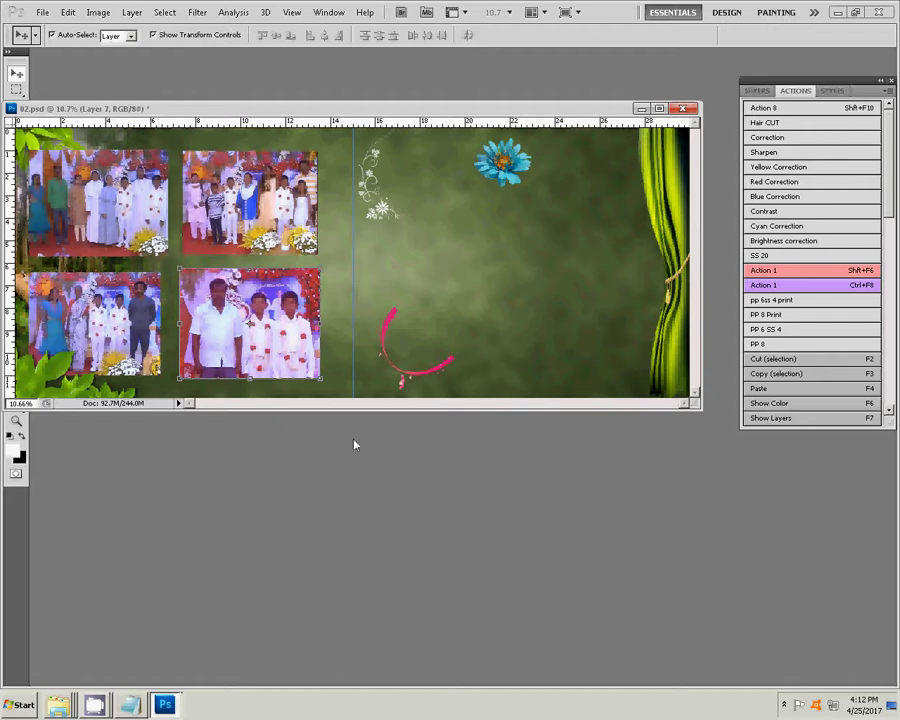
Delete the already-used photos 0058–0061 from the event folder to the Recycle Bin.
{"action": "mouse_move", "coordinate": [356, 110]}
{"action": "left_mouse_down"}
{"action": "mouse_move", "coordinate": [435, 245]}
{"action": "mouse_move", "coordinate": [406, 344]}
{"action": "left_mouse_up"}
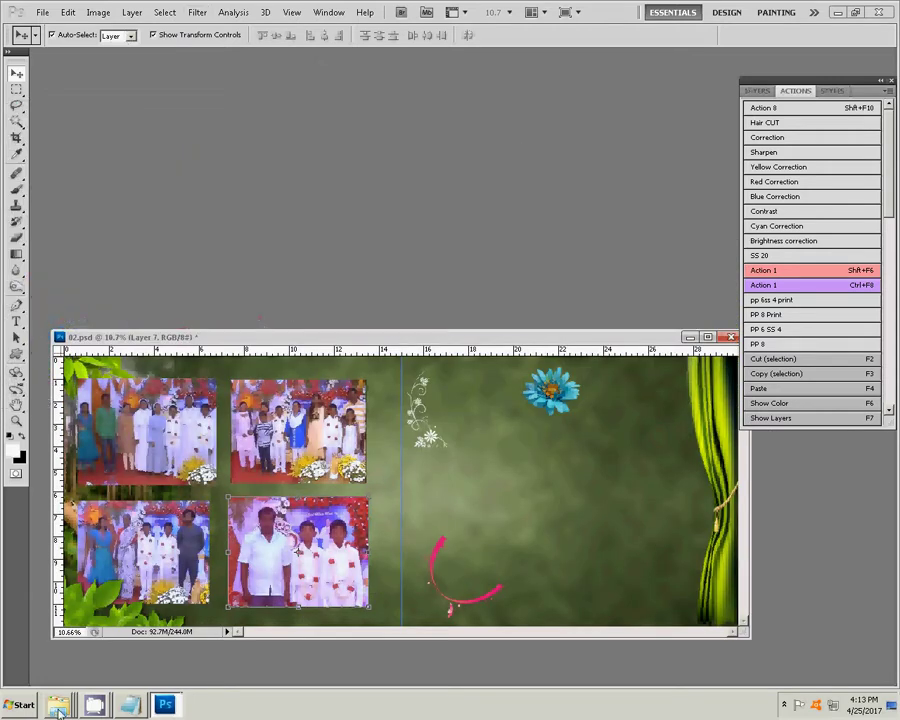
{"action": "mouse_move", "coordinate": [57, 705]}
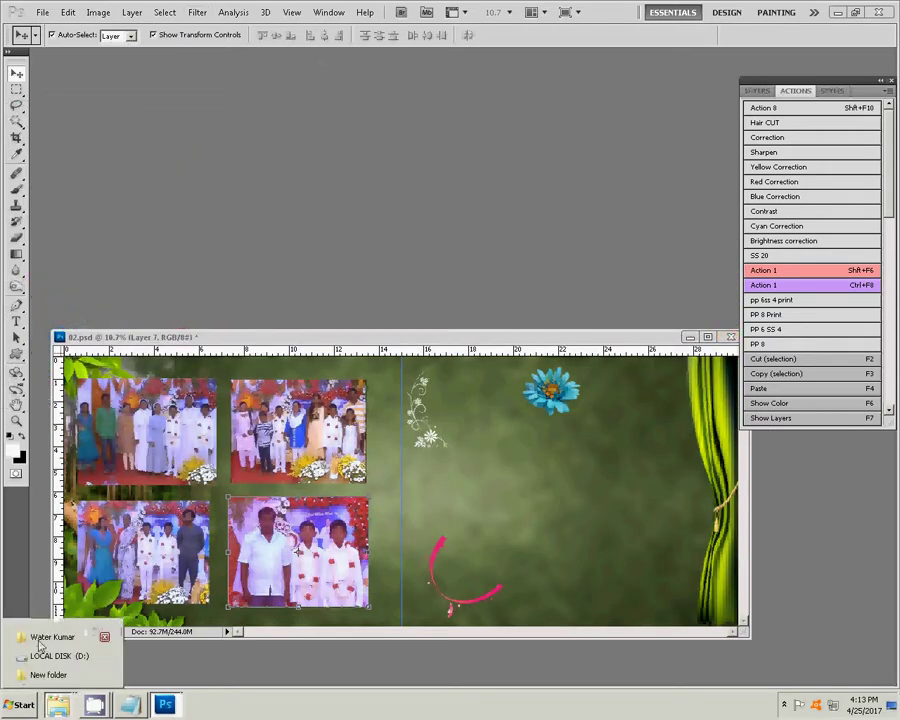
{"action": "left_click", "coordinate": [44, 634]}
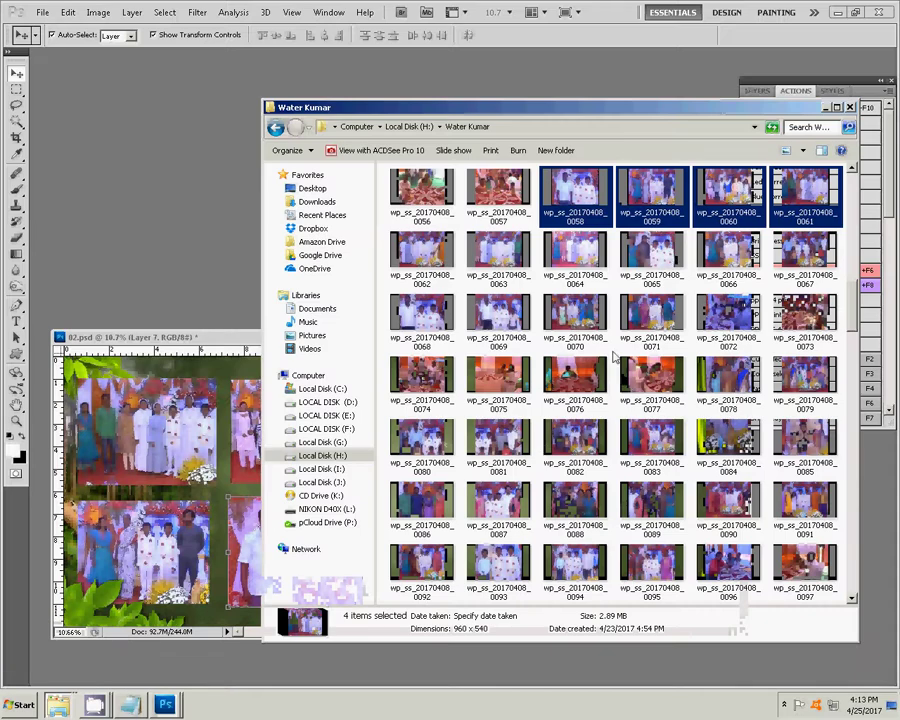
{"action": "key", "text": "Delete"}
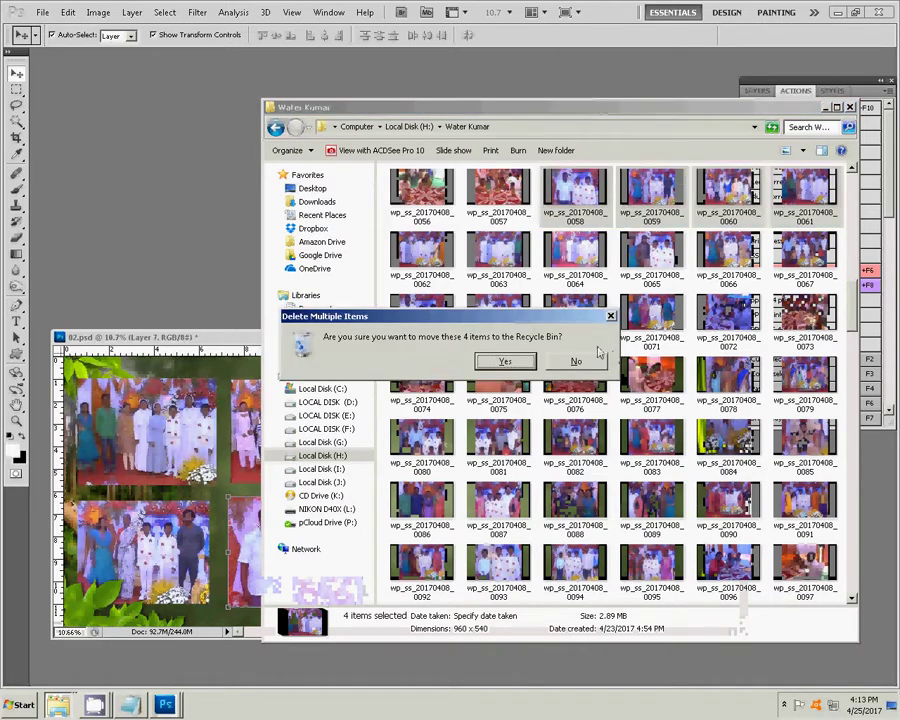
{"action": "left_click", "coordinate": [504, 361]}
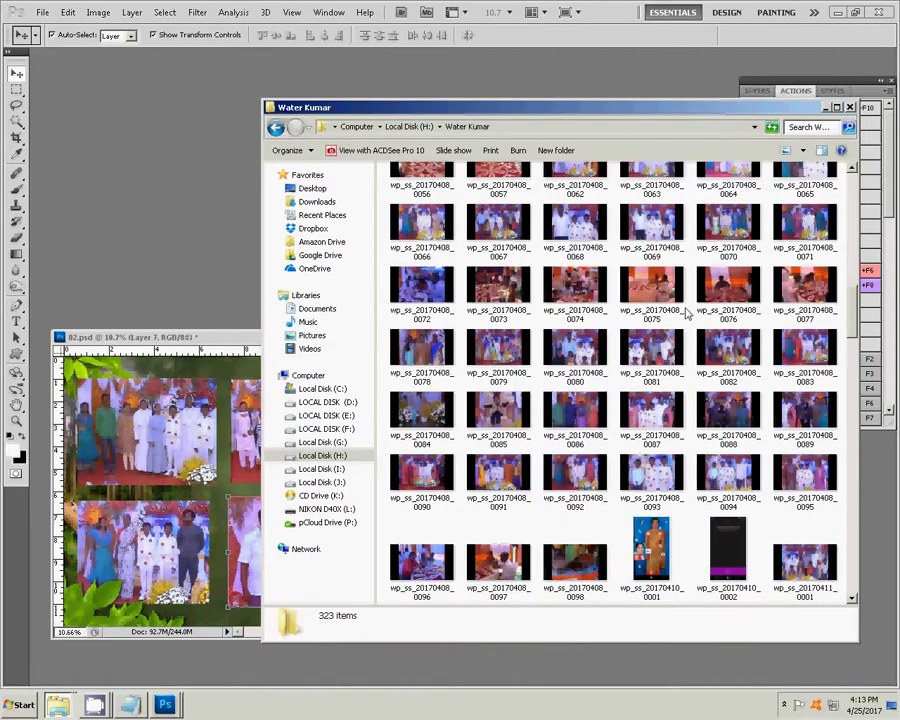
{"action": "scroll", "coordinate": [687, 314], "scroll_direction": "up", "scroll_amount": 3}
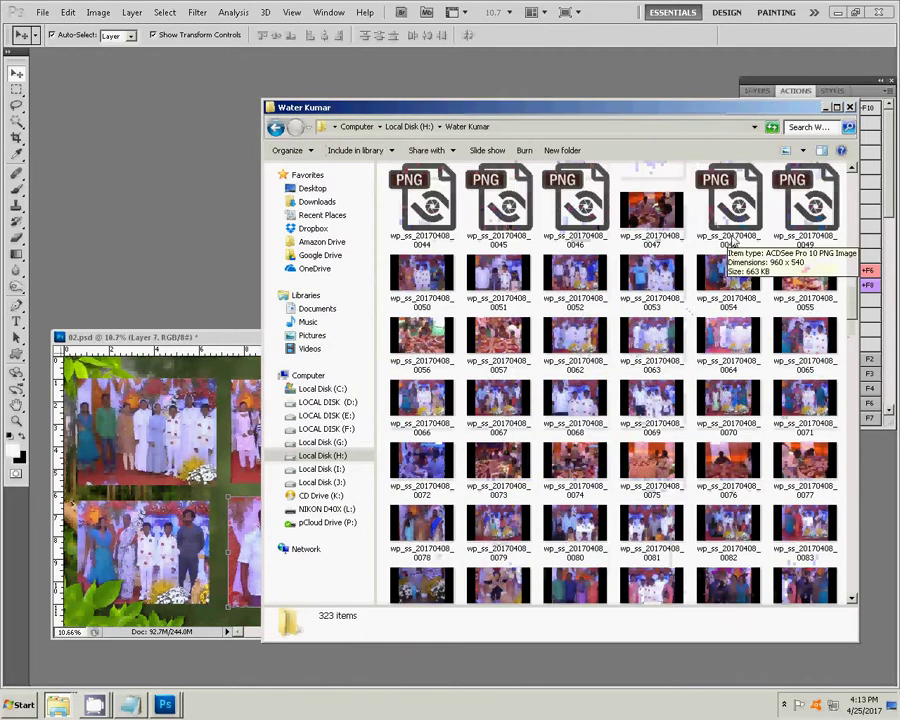
Select photos 0050 through 0054 and open them in Photoshop.
{"action": "left_click", "coordinate": [422, 290]}
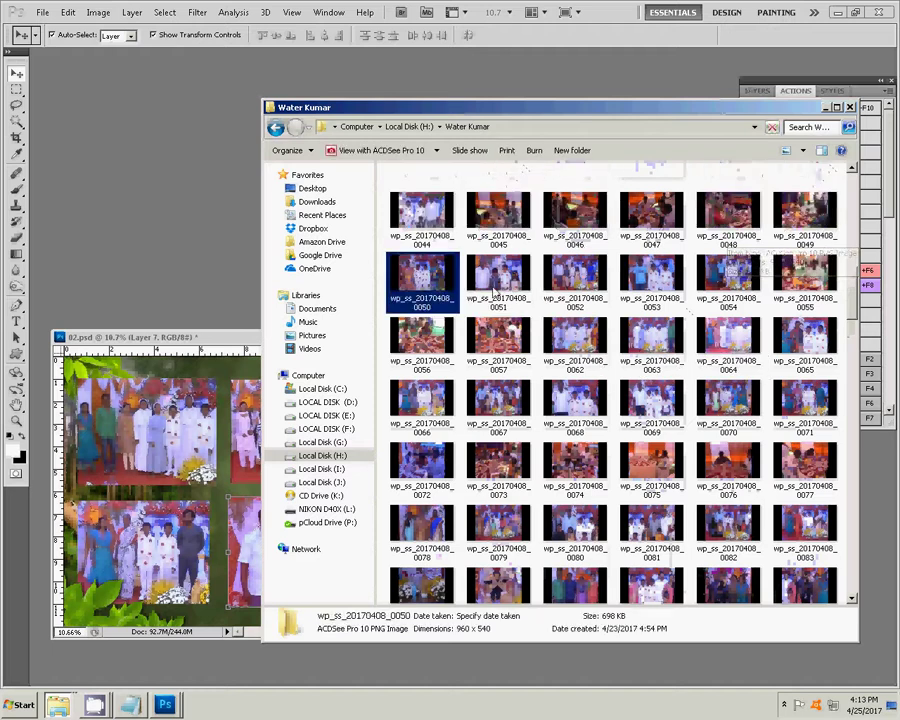
{"action": "left_click", "coordinate": [497, 287], "text": "ctrl"}
{"action": "left_click", "coordinate": [575, 285], "text": "ctrl"}
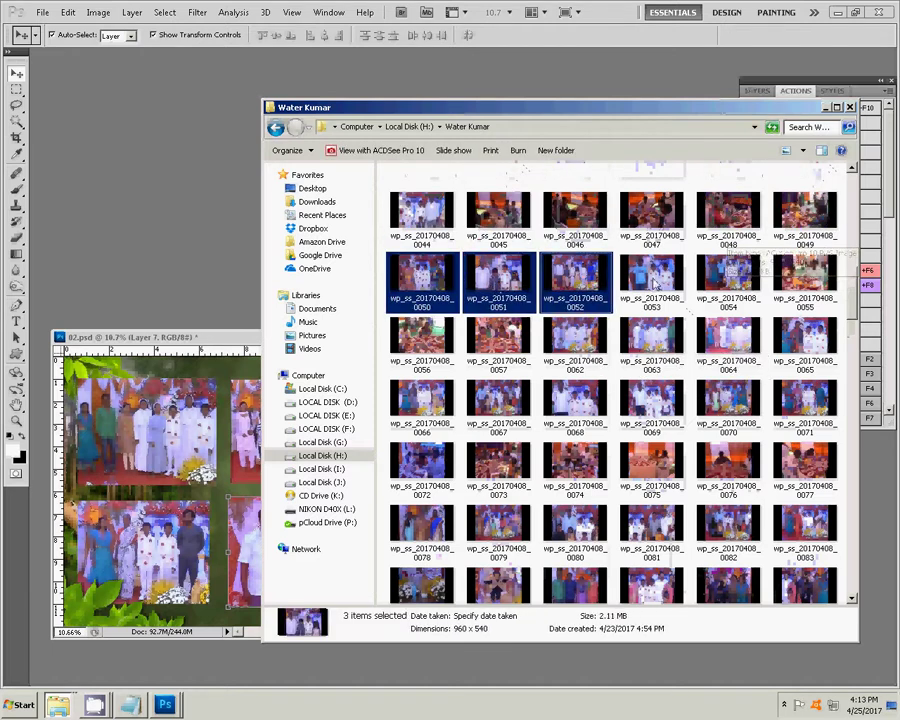
{"action": "left_click", "coordinate": [655, 283], "text": "ctrl"}
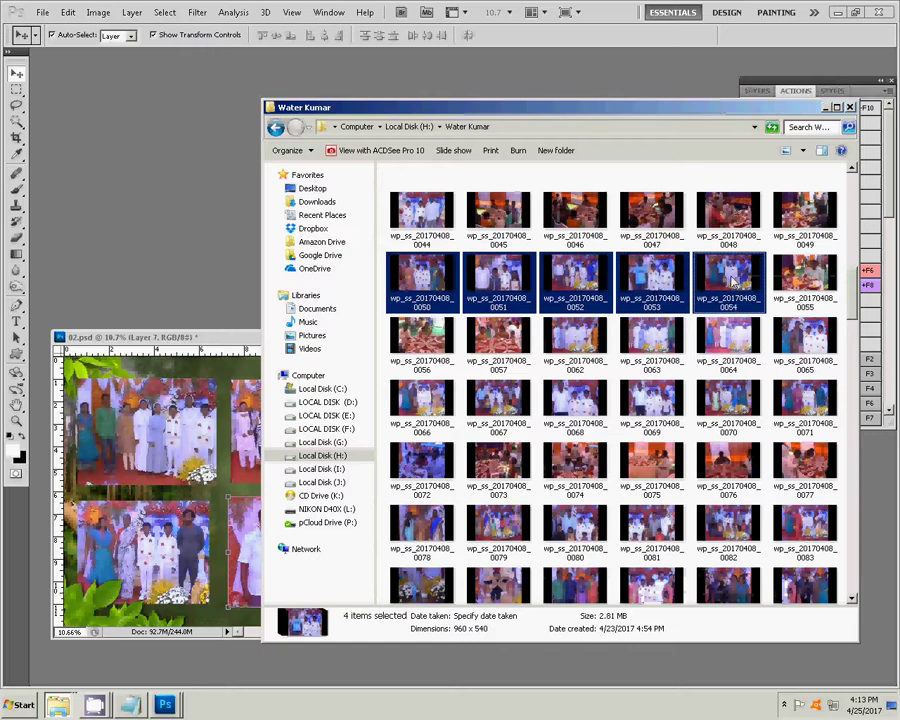
{"action": "left_click", "coordinate": [733, 282], "text": "ctrl"}
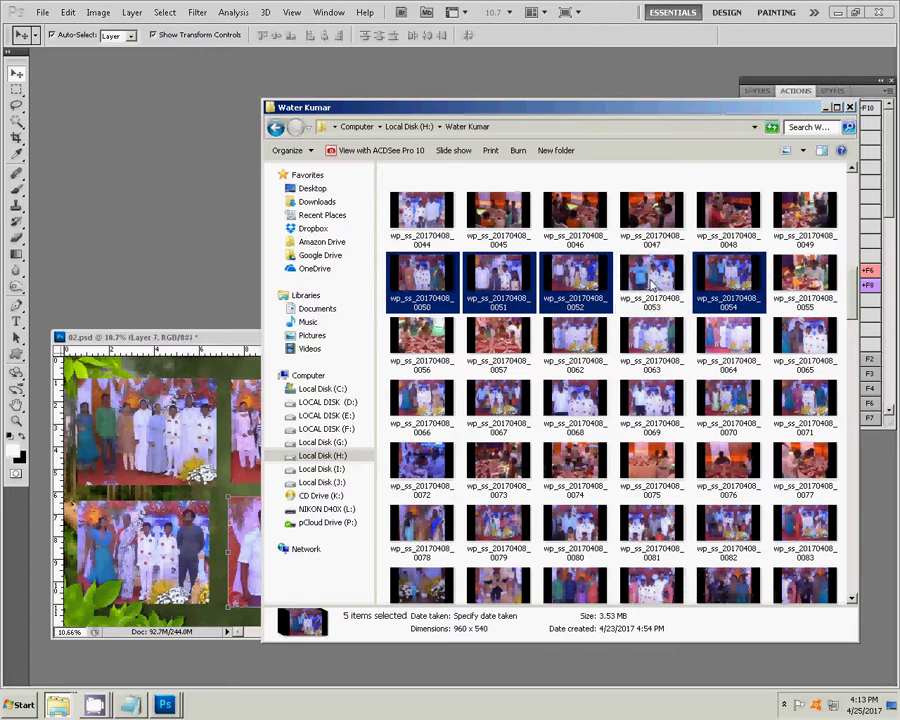
{"action": "left_click", "coordinate": [655, 283], "text": "ctrl"}
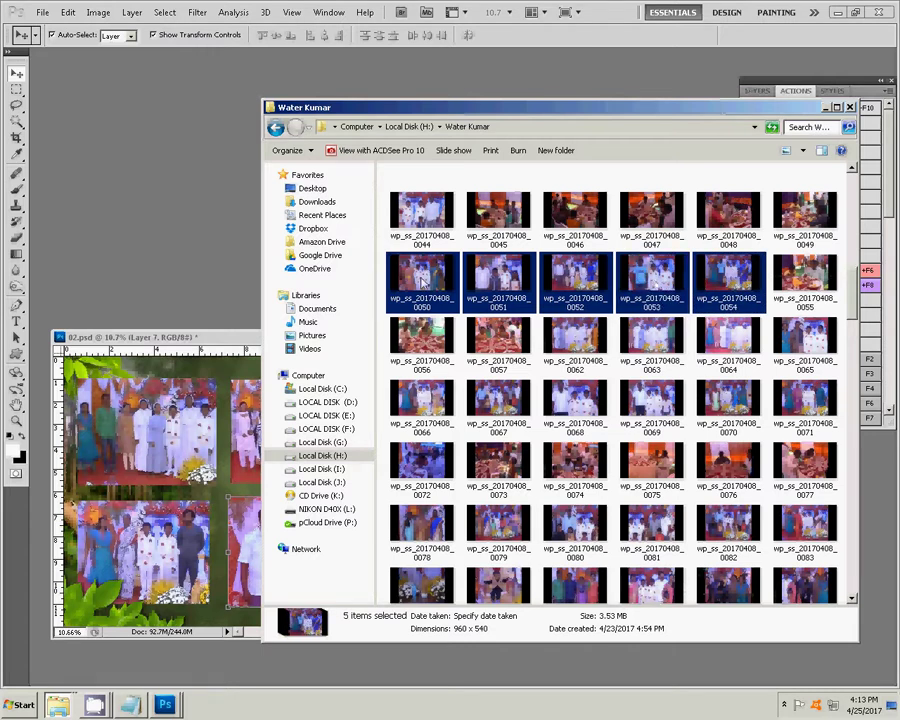
{"action": "left_click", "coordinate": [183, 204]}
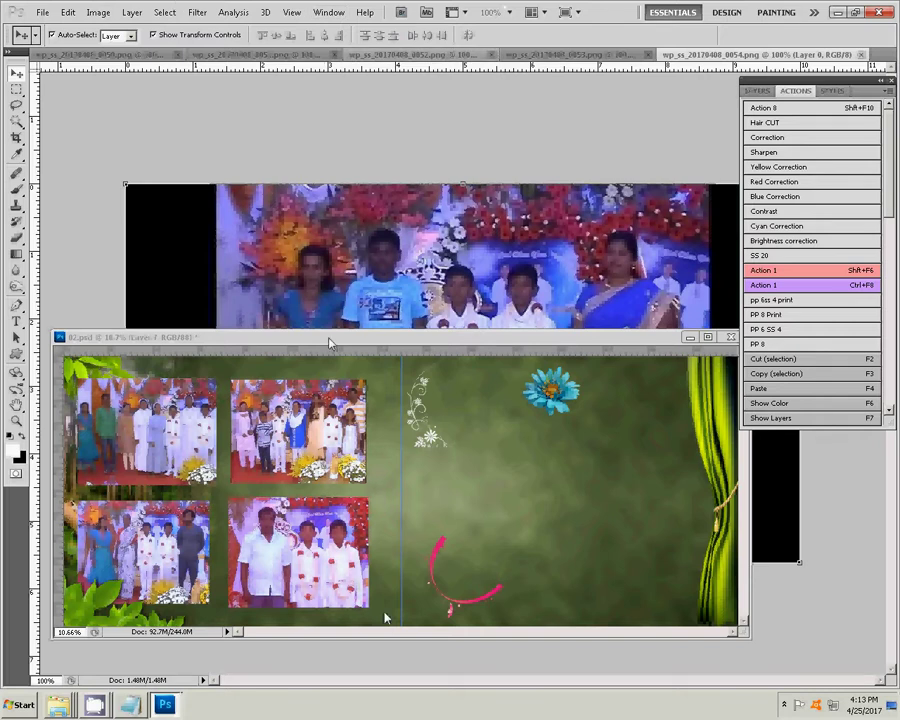
Dock the floating 02.psd album window back into the document tab bar.
{"action": "left_click_drag", "start_coordinate": [330, 343], "coordinate": [332, 49]}
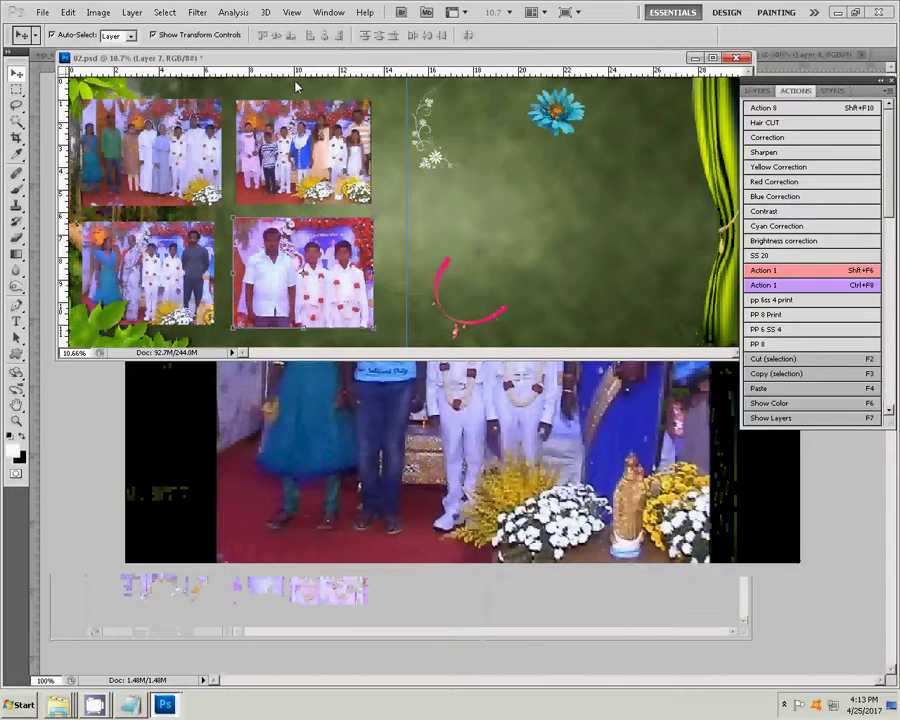
{"action": "left_click_drag", "start_coordinate": [296, 86], "coordinate": [296, 55]}
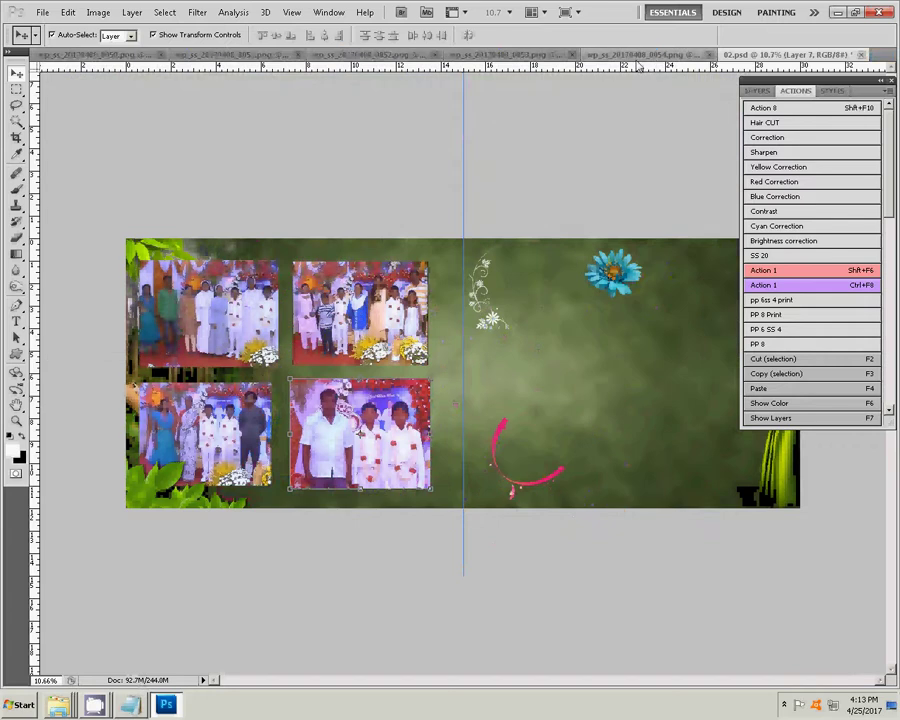
Add yellow to photo 0054 with Color Balance and sharpen it with the recorded action.
{"action": "left_click", "coordinate": [637, 56]}
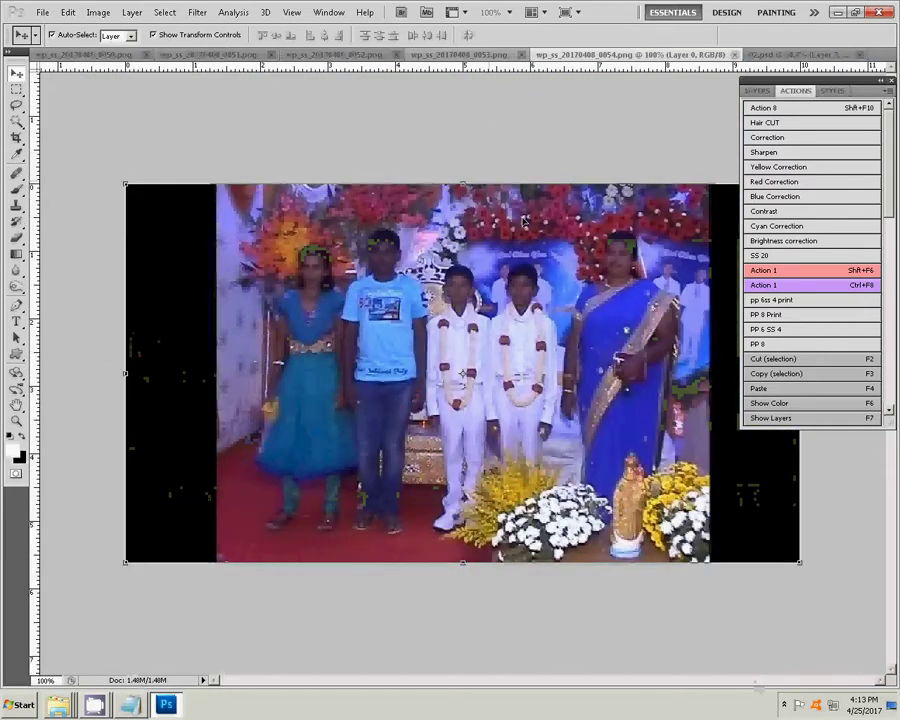
{"action": "key", "text": "ctrl+b"}
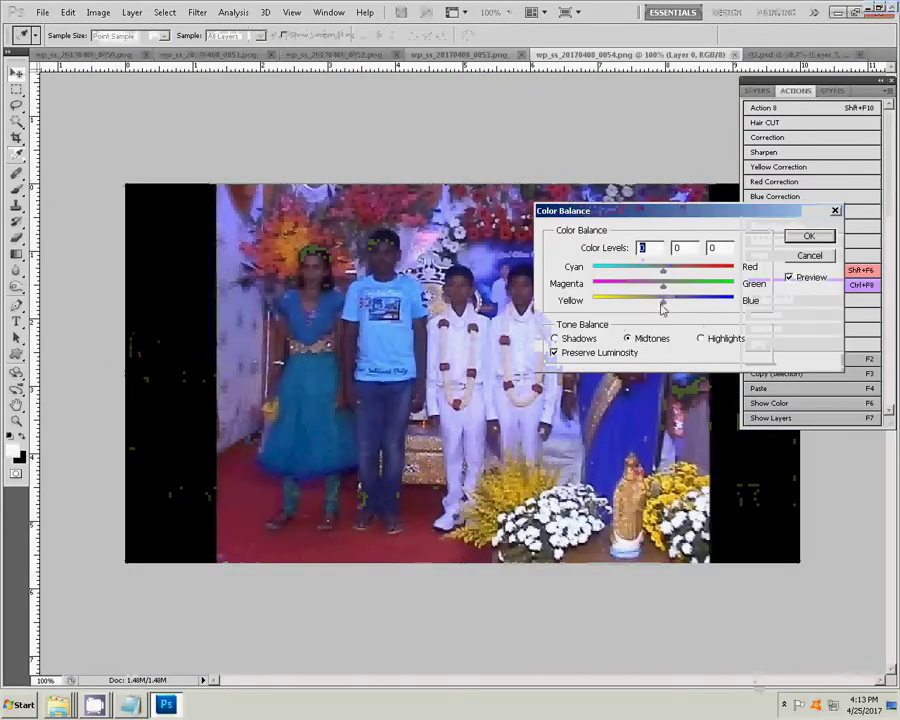
{"action": "left_click_drag", "start_coordinate": [663, 302], "coordinate": [636, 304]}
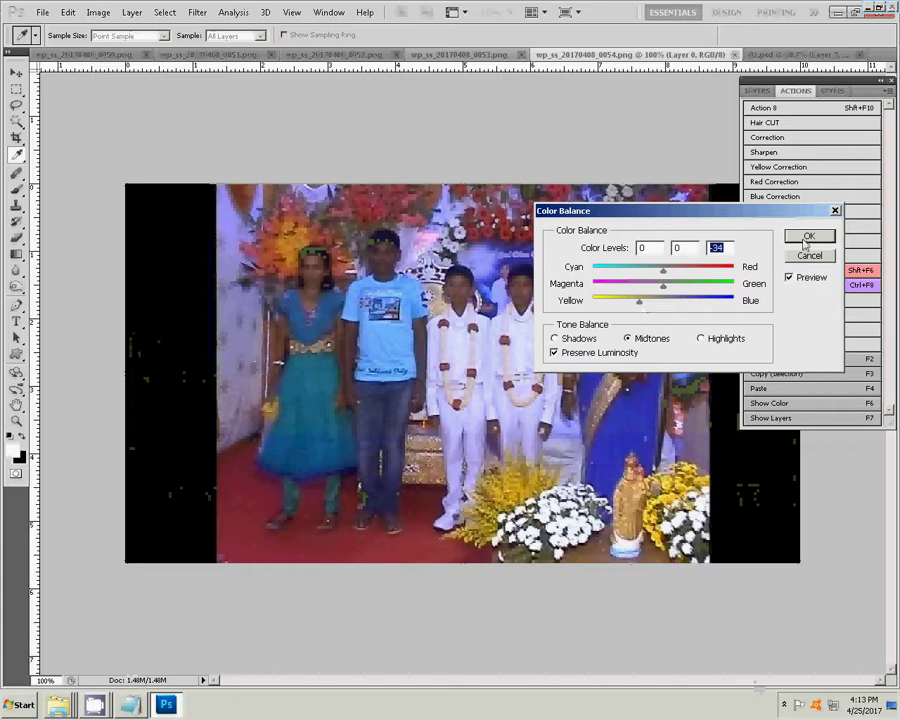
{"action": "left_click", "coordinate": [806, 236]}
{"action": "left_click", "coordinate": [765, 152]}
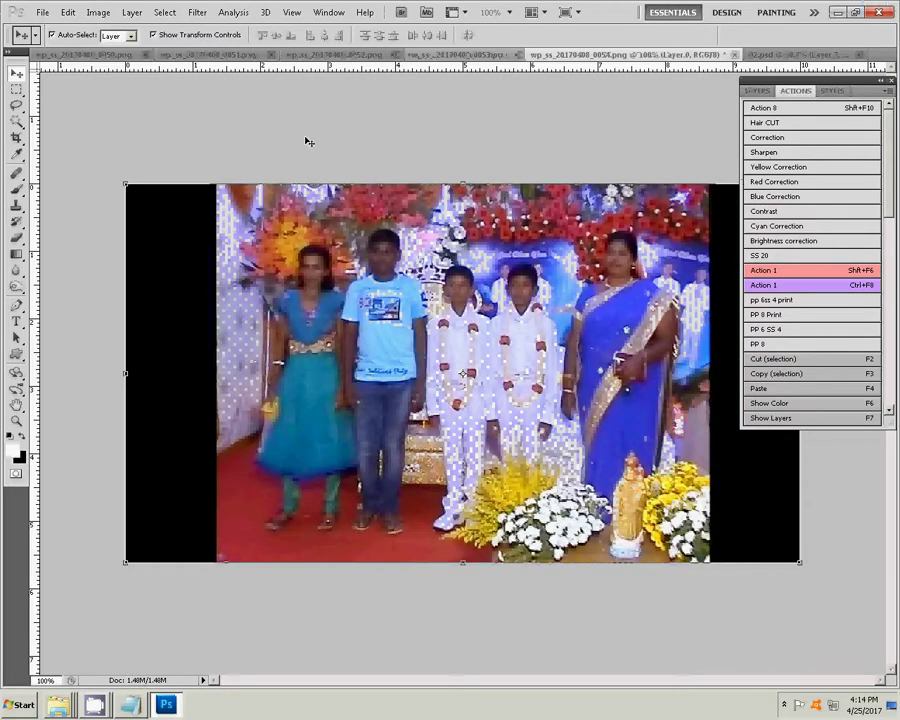
Select photo 0054's picture area without the black bars, then close it via the save prompt.
{"action": "key", "text": "m"}
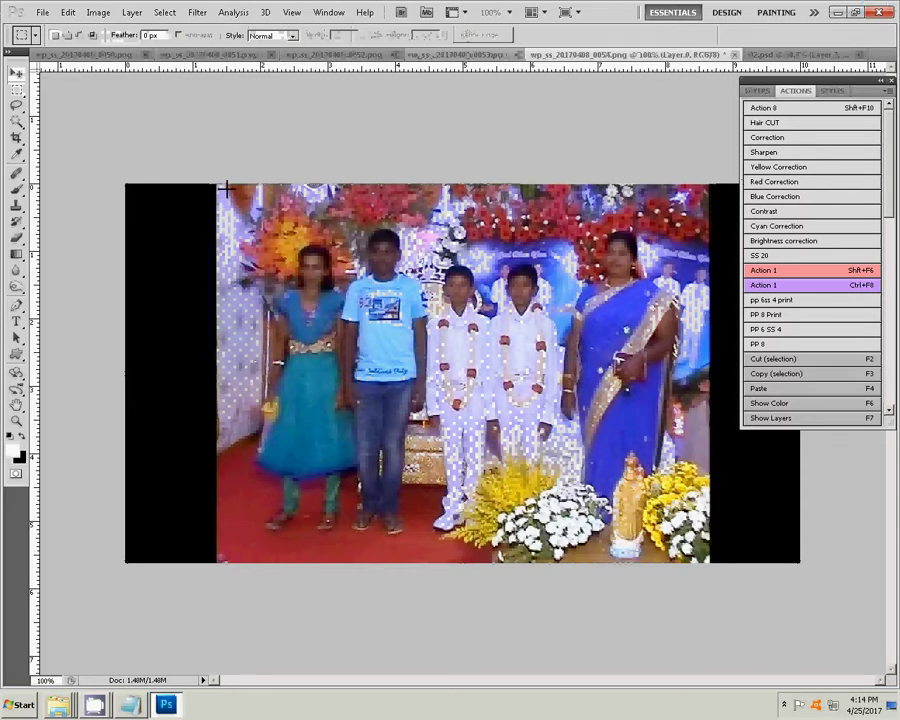
{"action": "left_click_drag", "start_coordinate": [218, 185], "coordinate": [701, 572]}
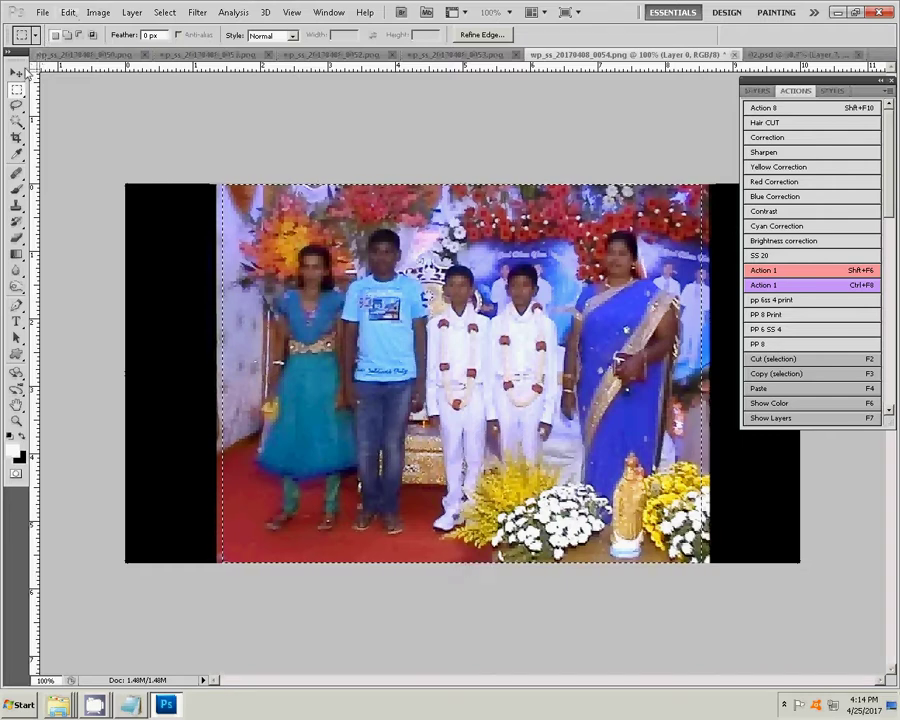
{"action": "key", "text": "ctrl+w"}
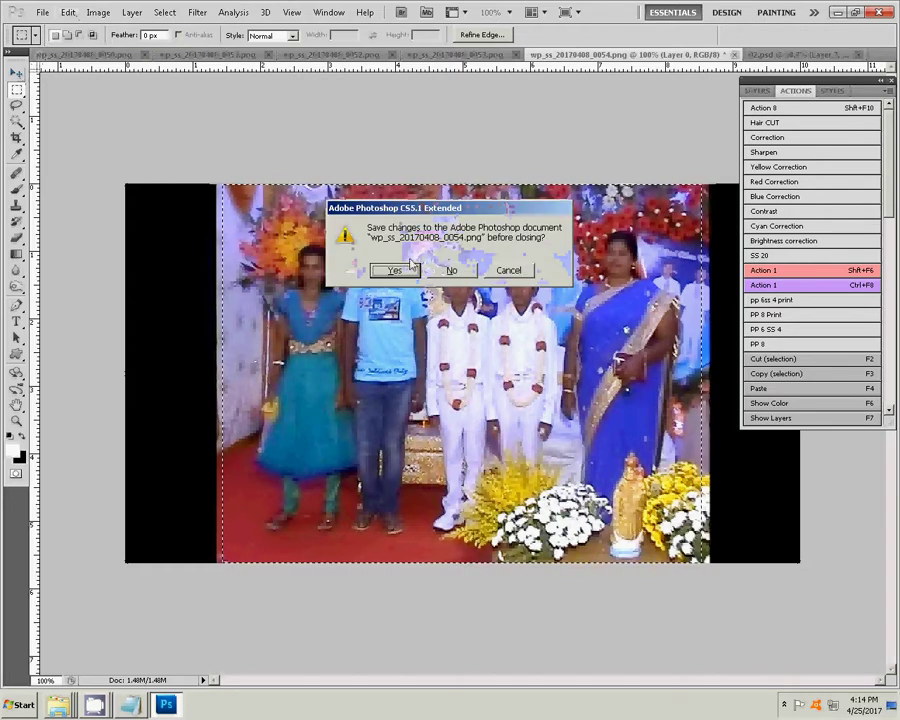
{"action": "left_click", "coordinate": [452, 270]}
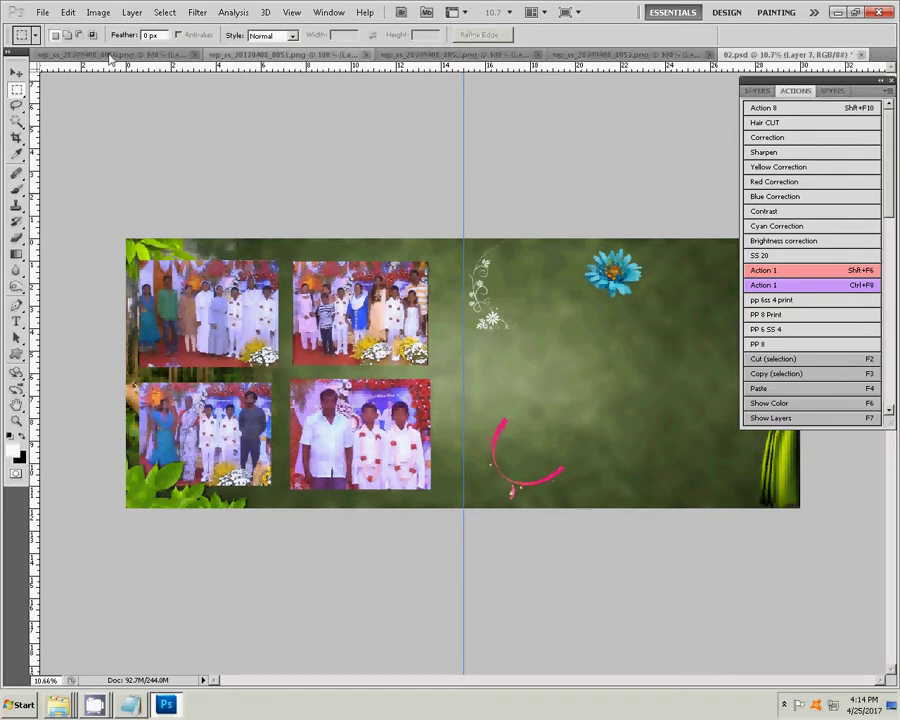
Paste photo 0054 and enlarge it at the upper left of the right page beside the blue flower.
{"action": "left_click_drag", "start_coordinate": [110, 58], "coordinate": [227, 597]}
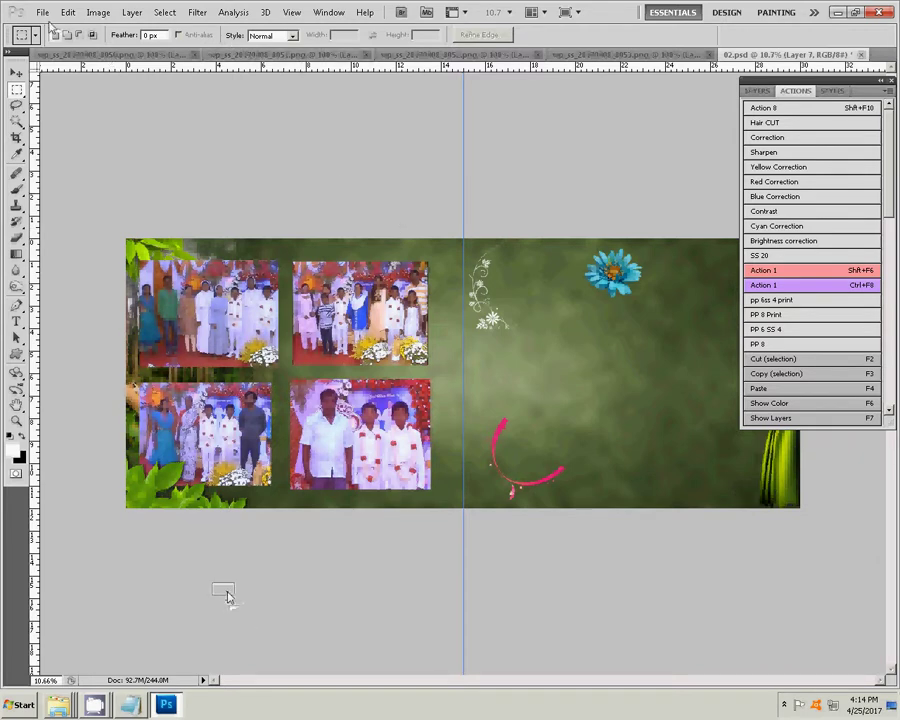
{"action": "left_click", "coordinate": [43, 13]}
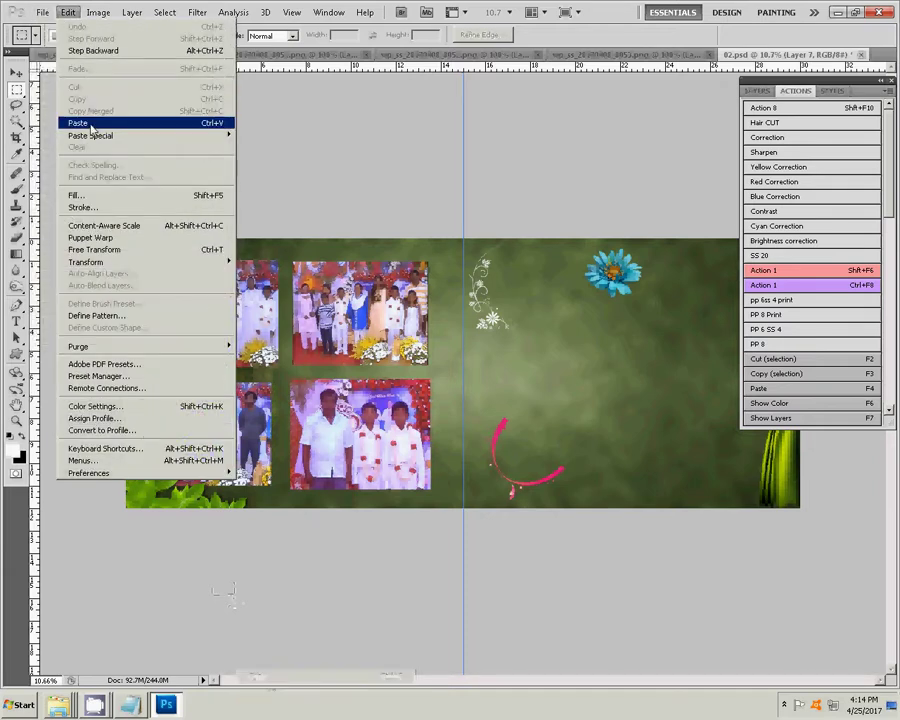
{"action": "left_click", "coordinate": [90, 123]}
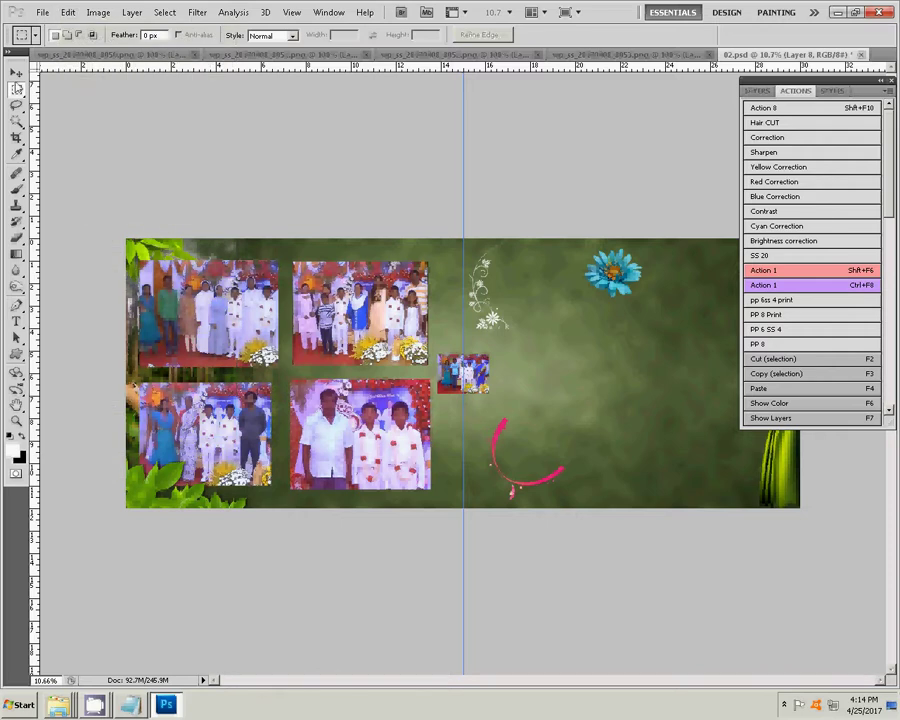
{"action": "left_click", "coordinate": [16, 74]}
{"action": "left_click_drag", "start_coordinate": [462, 372], "coordinate": [510, 303]}
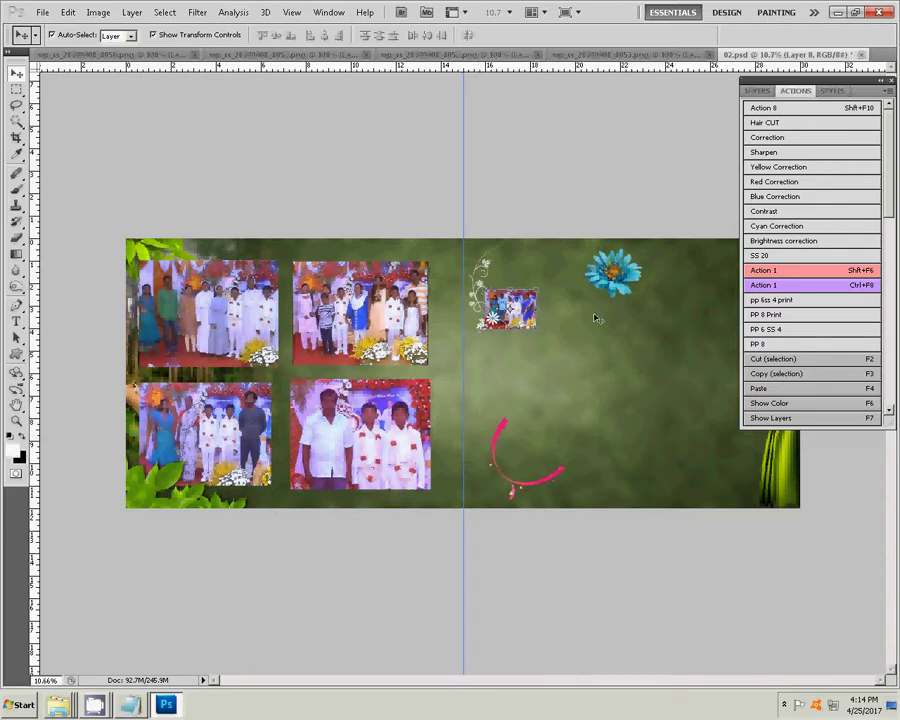
{"action": "key", "text": "ctrl+t"}
{"action": "mouse_move", "coordinate": [538, 288]}
{"action": "left_mouse_down"}
{"action": "mouse_move", "coordinate": [584, 254]}
{"action": "mouse_move", "coordinate": [572, 260]}
{"action": "left_mouse_up"}
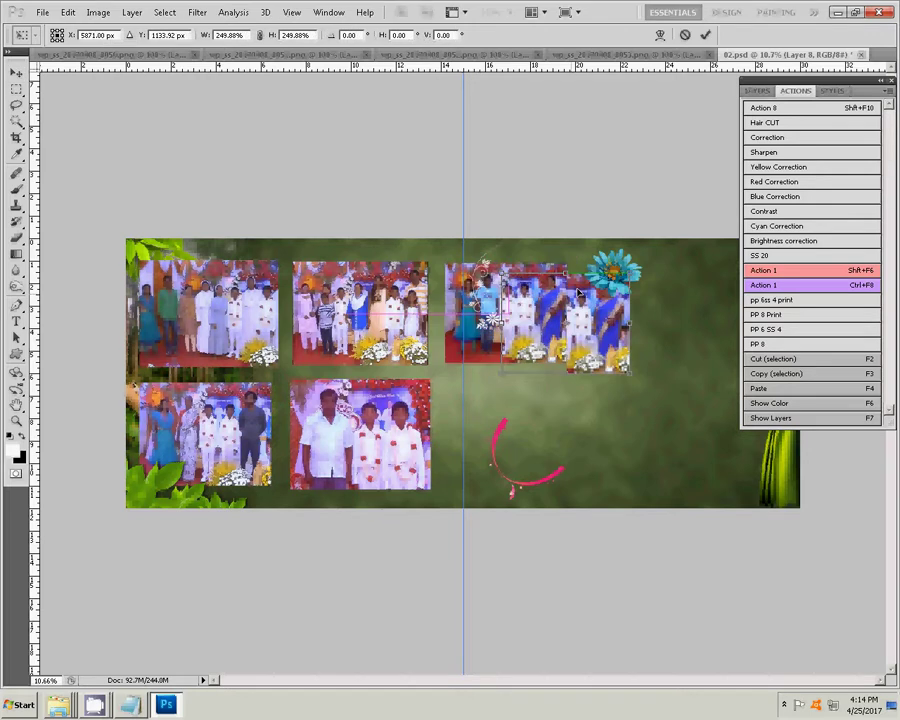
{"action": "mouse_move", "coordinate": [515, 280]}
{"action": "left_mouse_down"}
{"action": "mouse_move", "coordinate": [566, 290]}
{"action": "mouse_move", "coordinate": [558, 290]}
{"action": "left_mouse_up"}
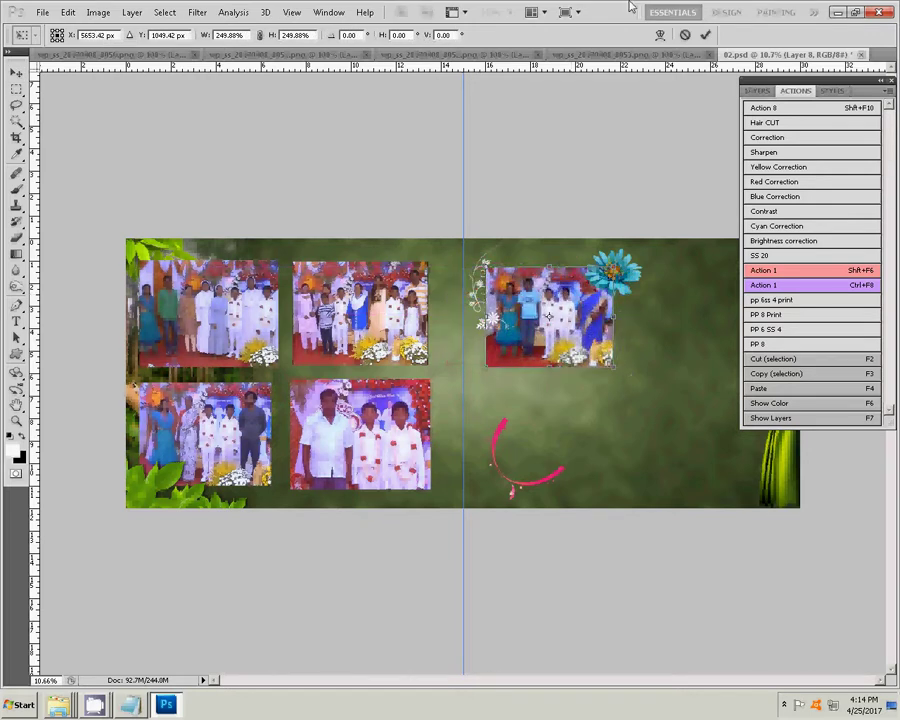
{"action": "key", "text": "Return"}
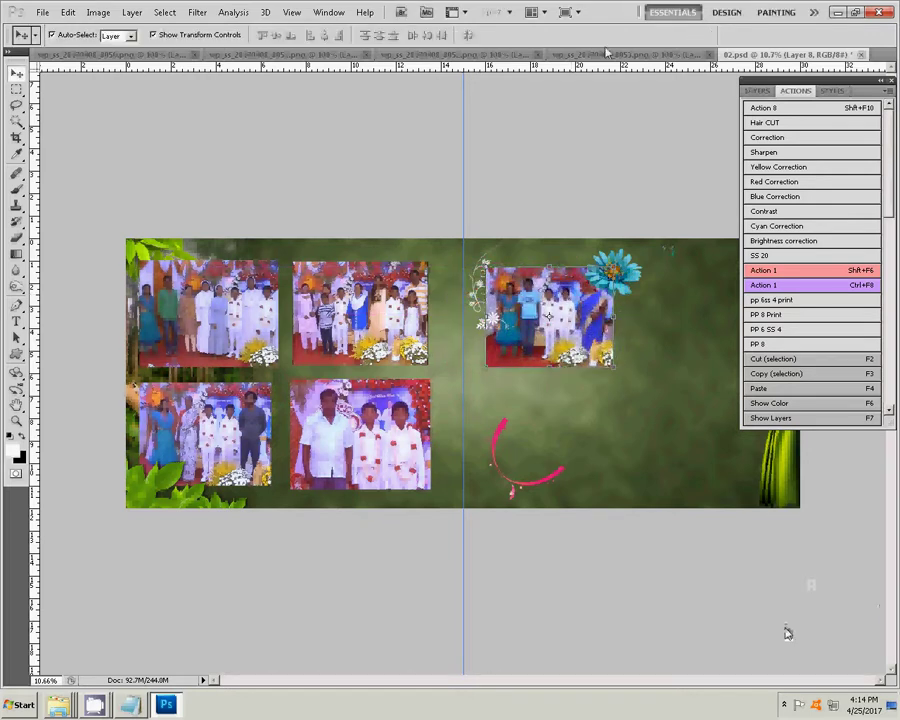
Close photo 0053 and colour-balance photo 0052 to +12, -20, -16.
{"action": "left_click", "coordinate": [613, 54]}
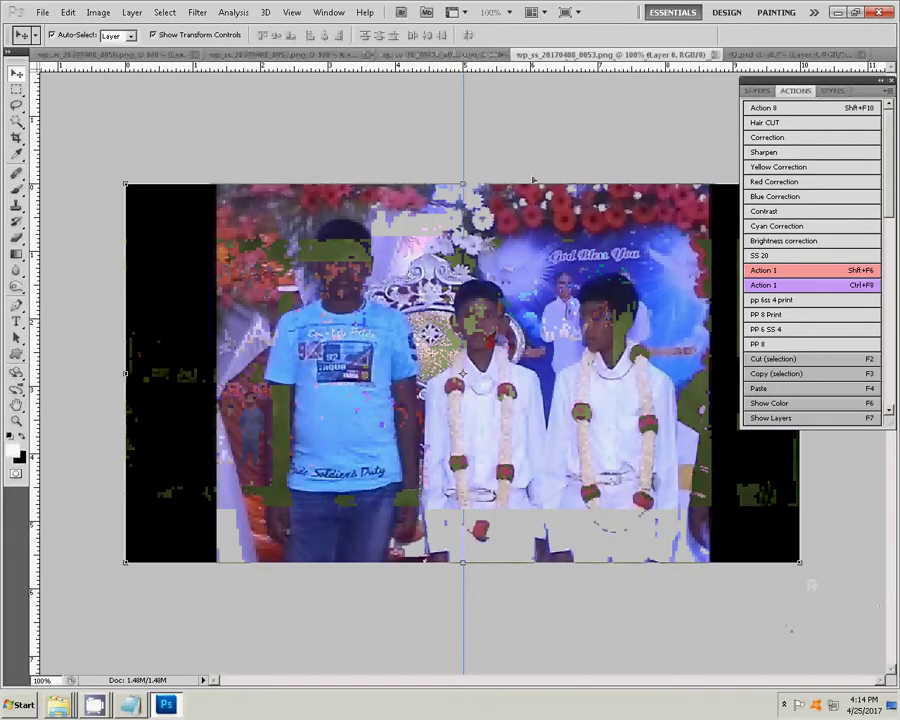
{"action": "key", "text": "ctrl+w"}
{"action": "left_click", "coordinate": [548, 55]}
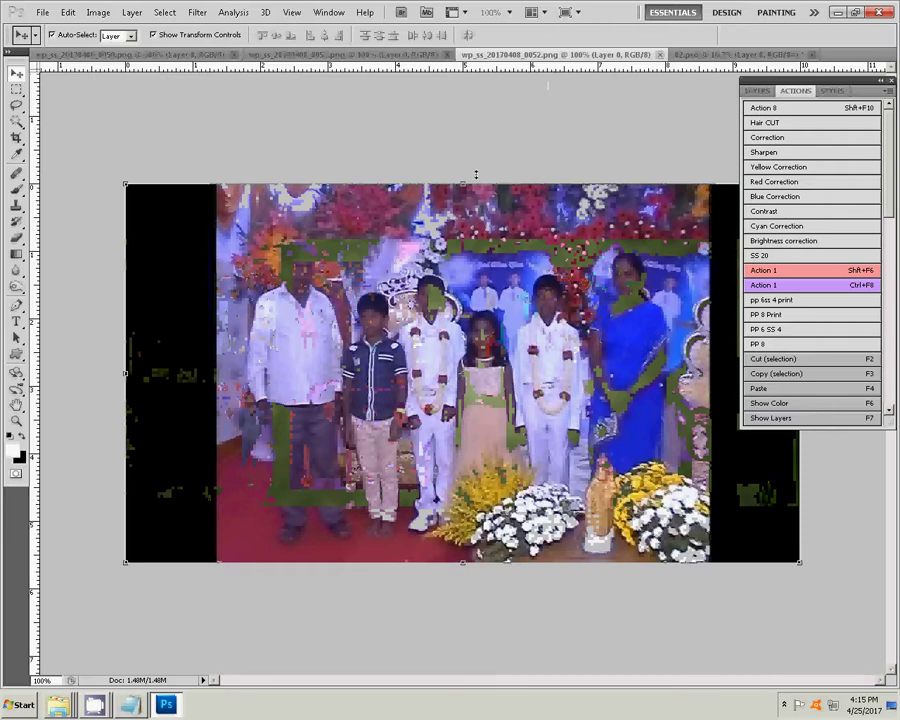
{"action": "key", "text": "ctrl+b"}
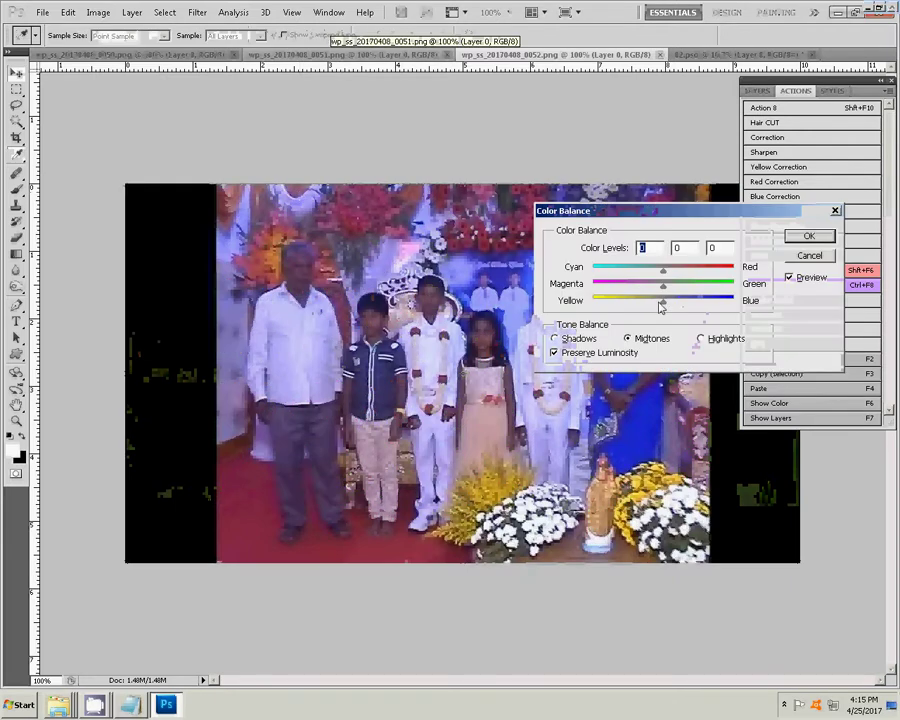
{"action": "mouse_move", "coordinate": [660, 300]}
{"action": "left_mouse_down"}
{"action": "mouse_move", "coordinate": [671, 274]}
{"action": "mouse_move", "coordinate": [648, 291]}
{"action": "left_mouse_up"}
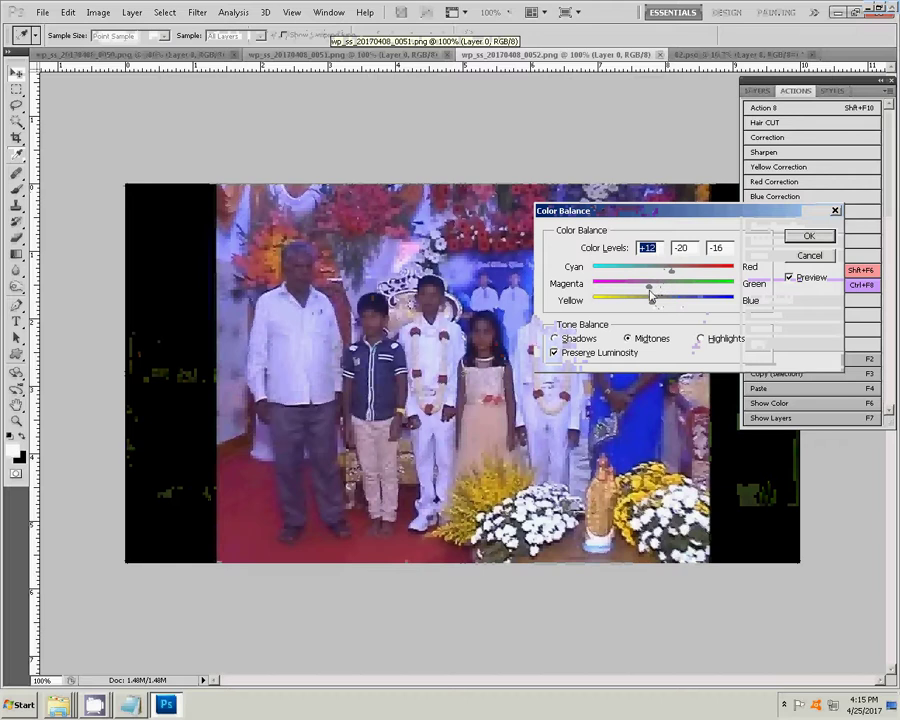
{"action": "left_click", "coordinate": [812, 238]}
Marquee-select and copy the area around the people, then close photo 0052 without saving.
{"action": "key", "text": "v"}
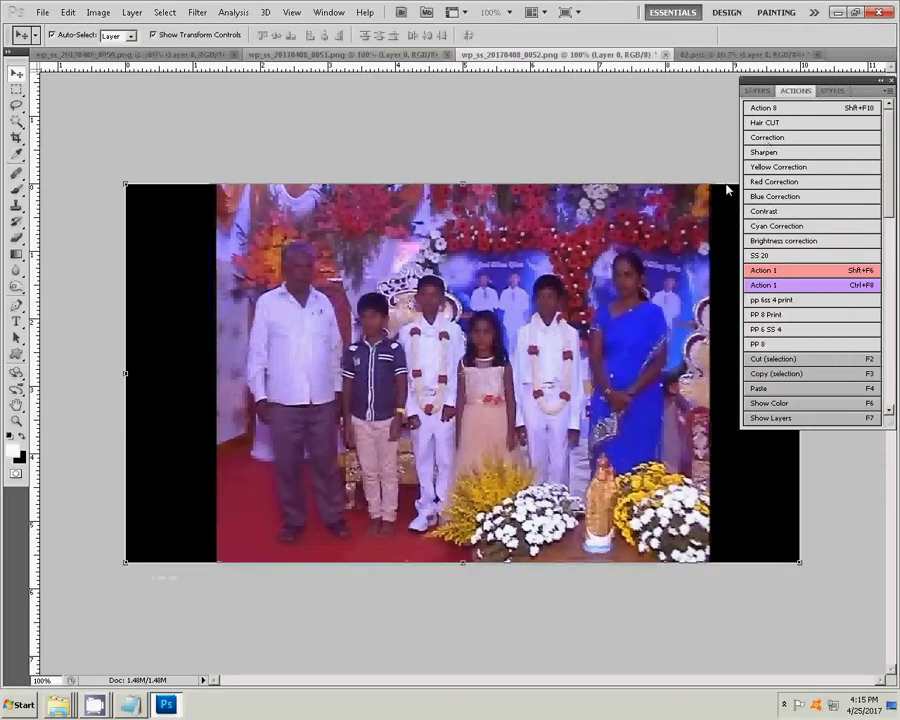
{"action": "key", "text": "c"}
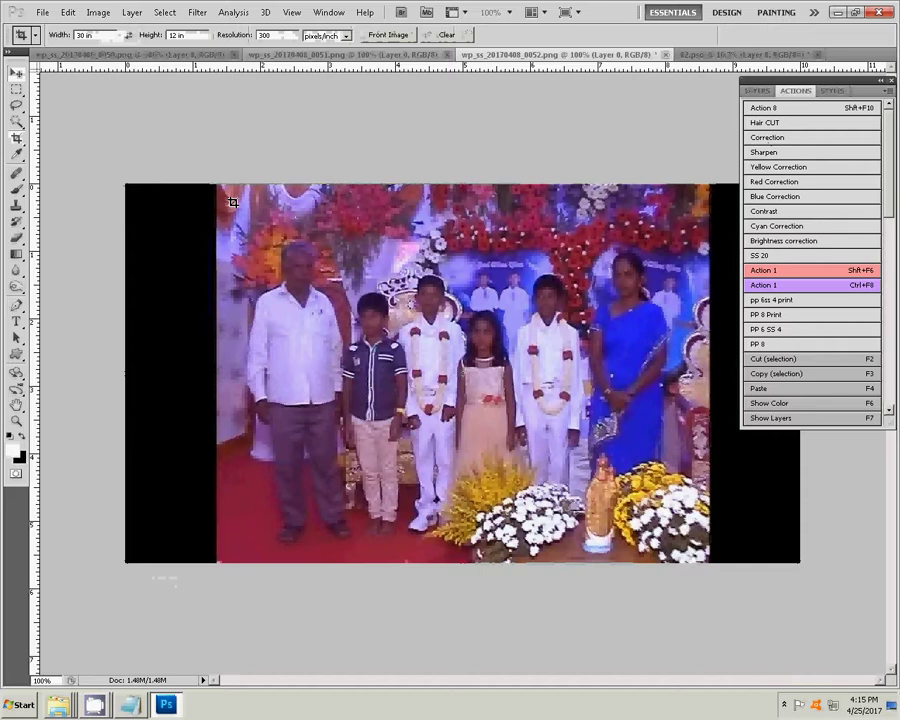
{"action": "left_click", "coordinate": [17, 90]}
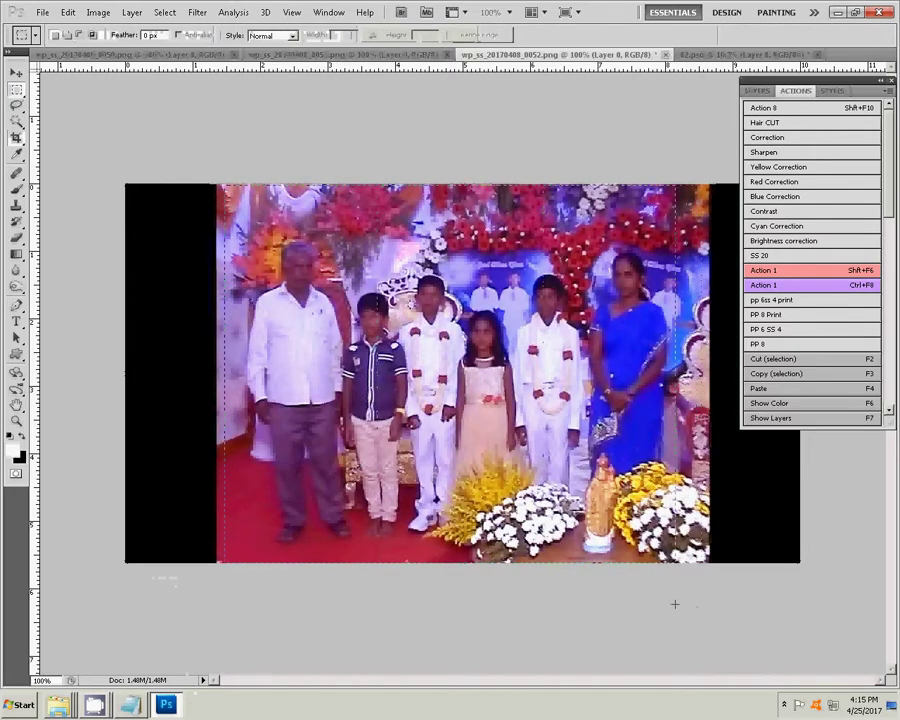
{"action": "left_click_drag", "start_coordinate": [701, 606], "coordinate": [670, 603]}
{"action": "left_click_drag", "start_coordinate": [433, 447], "coordinate": [443, 447]}
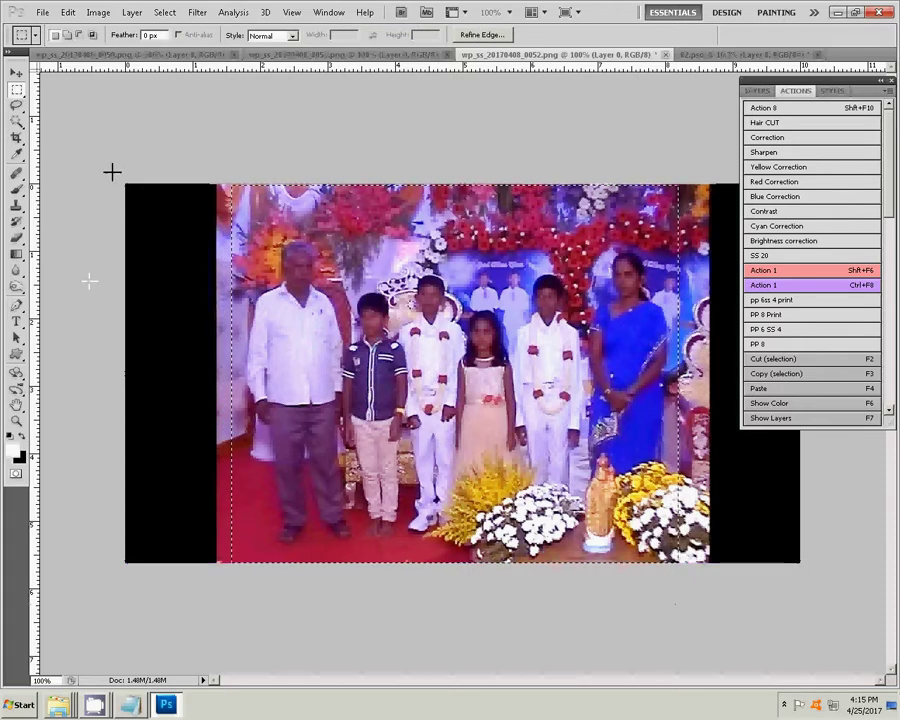
{"action": "key", "text": "ctrl+w"}
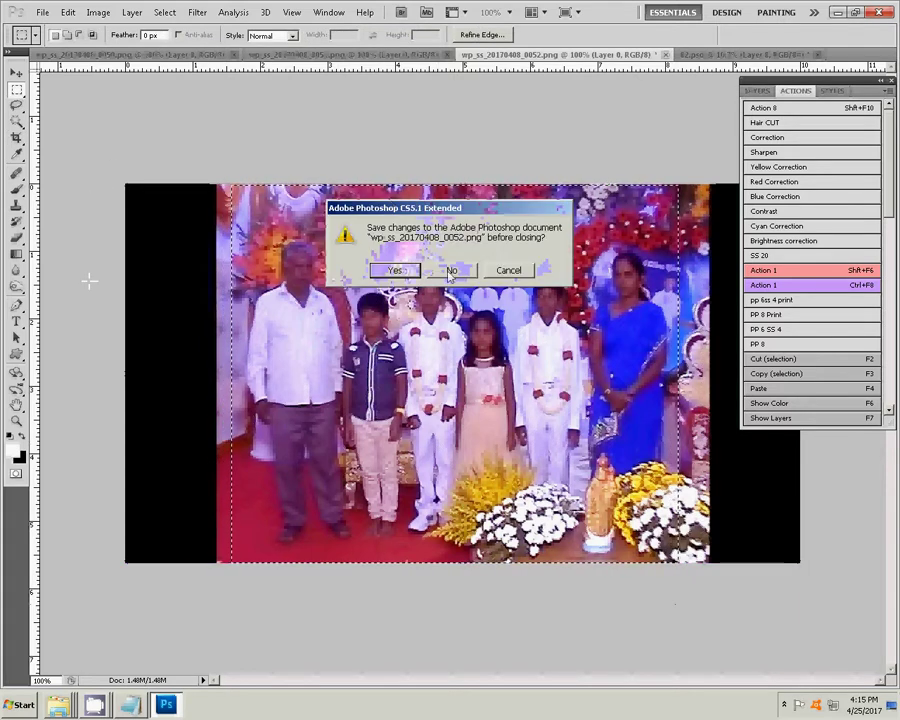
{"action": "key", "text": "Tab"}
Paste photo 0052 and enlarge it below the first photo on the right page.
{"action": "key", "text": "Return"}
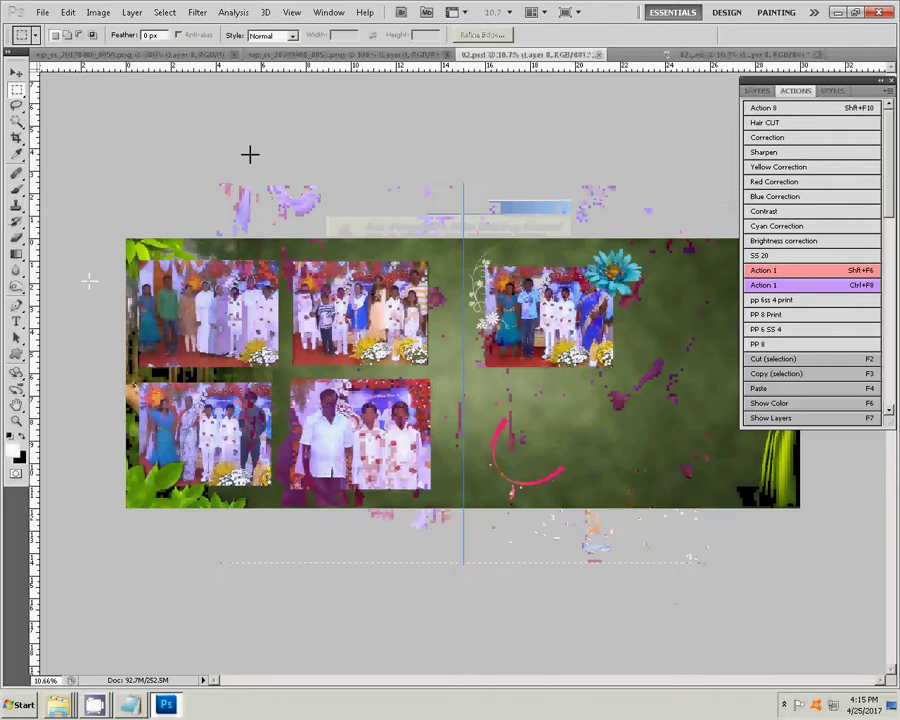
{"action": "key", "text": "ctrl+v"}
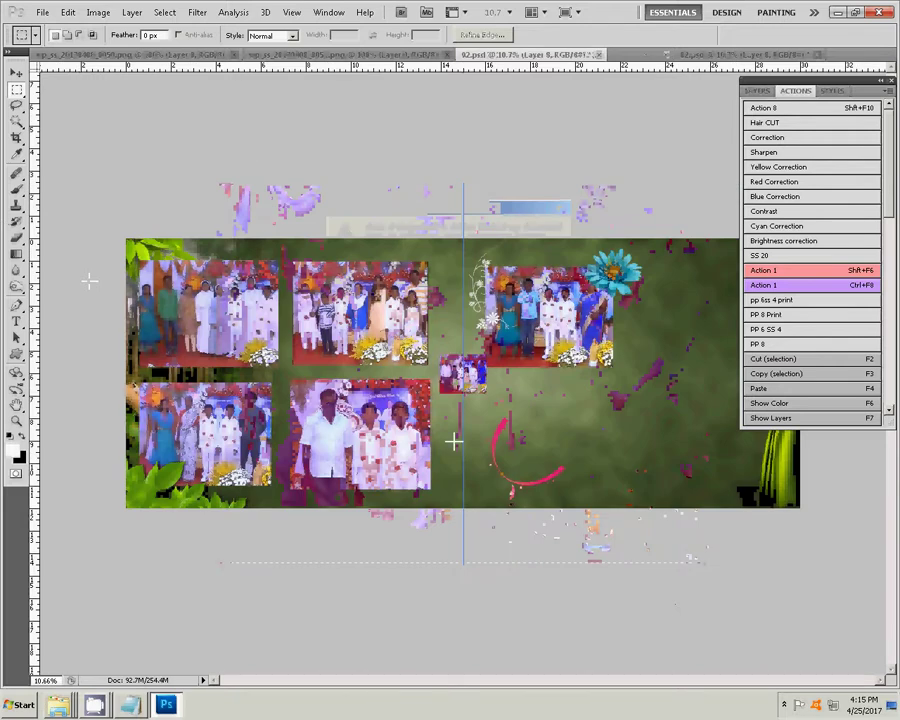
{"action": "key", "text": "v"}
{"action": "mouse_move", "coordinate": [463, 375]}
{"action": "left_mouse_down"}
{"action": "mouse_move", "coordinate": [532, 434]}
{"action": "mouse_move", "coordinate": [606, 380]}
{"action": "left_mouse_up"}
{"action": "key", "text": "ctrl+t"}
{"action": "left_click_drag", "start_coordinate": [505, 409], "coordinate": [526, 401]}
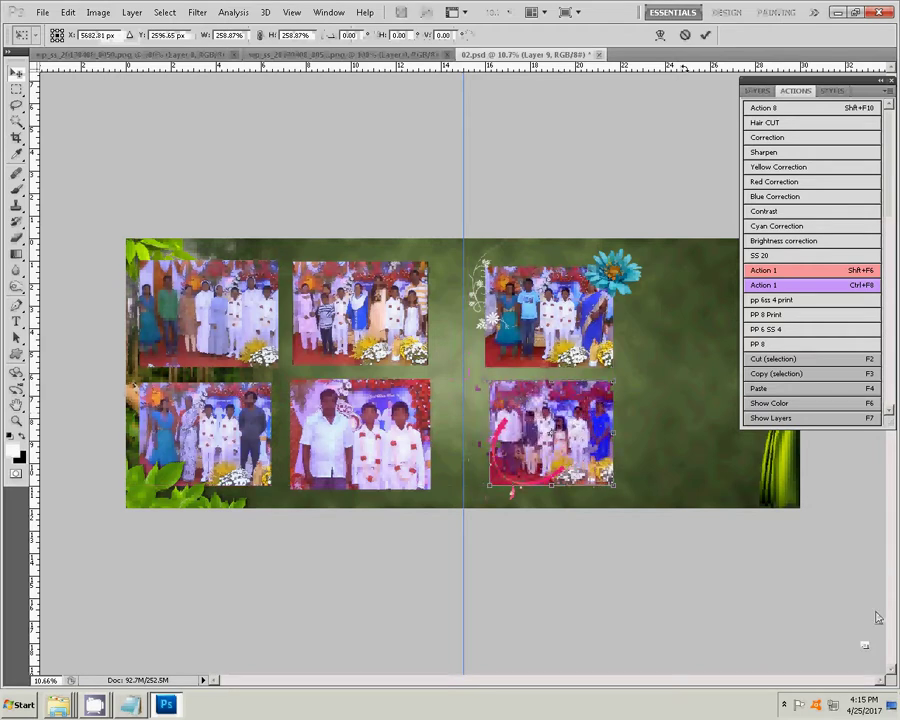
{"action": "left_click", "coordinate": [705, 34]}
Tuck the red swirl down-left under the new photo's corner, then switch to photo 0051.
{"action": "left_click_drag", "start_coordinate": [513, 415], "coordinate": [483, 449]}
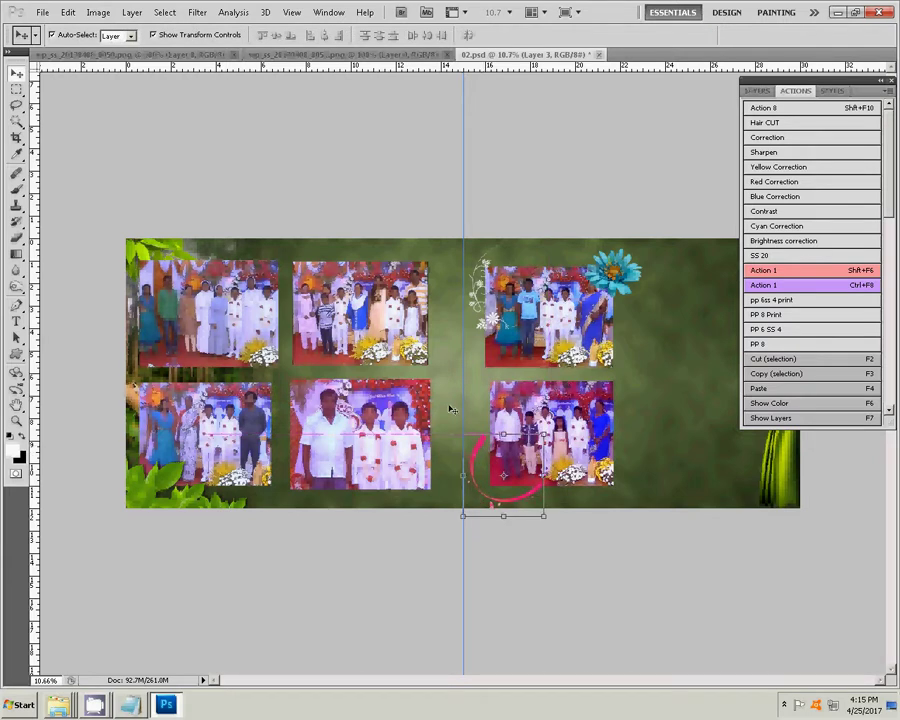
{"action": "left_click", "coordinate": [376, 55]}
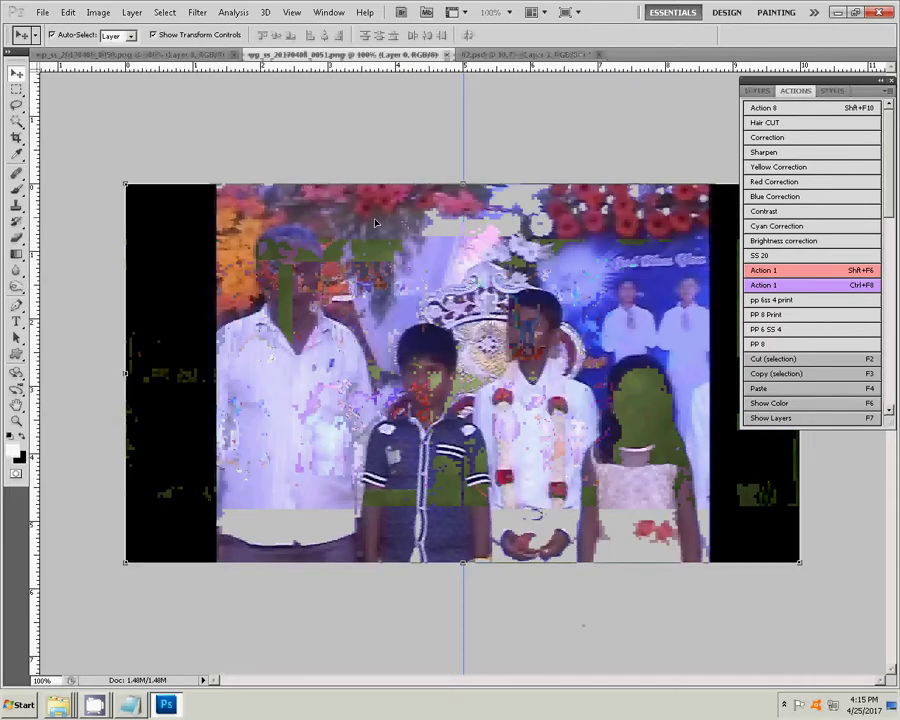
{"action": "left_click", "coordinate": [495, 55]}
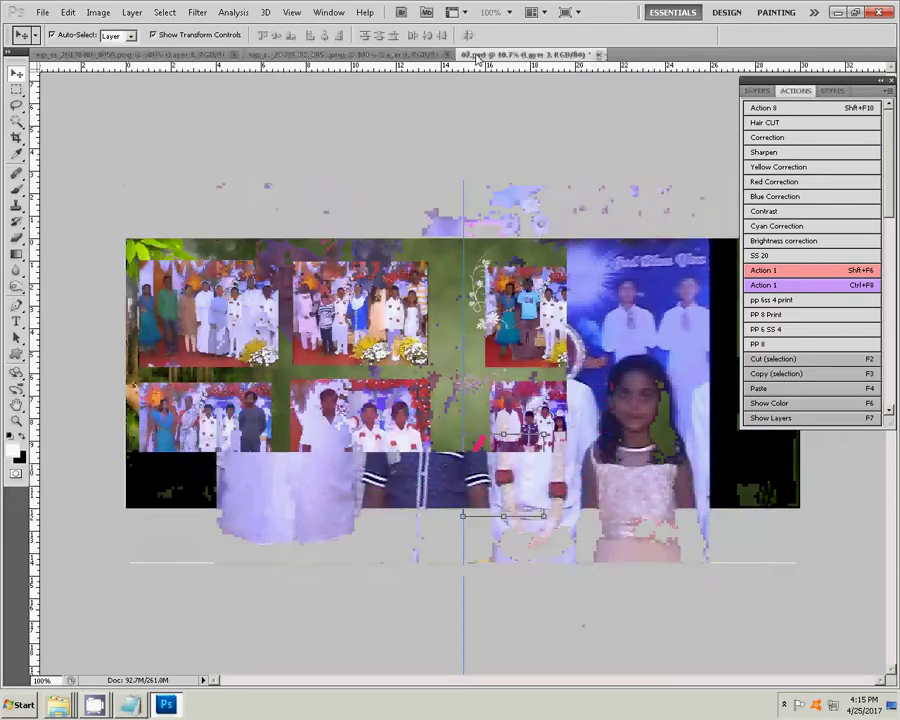
{"action": "left_click", "coordinate": [380, 56]}
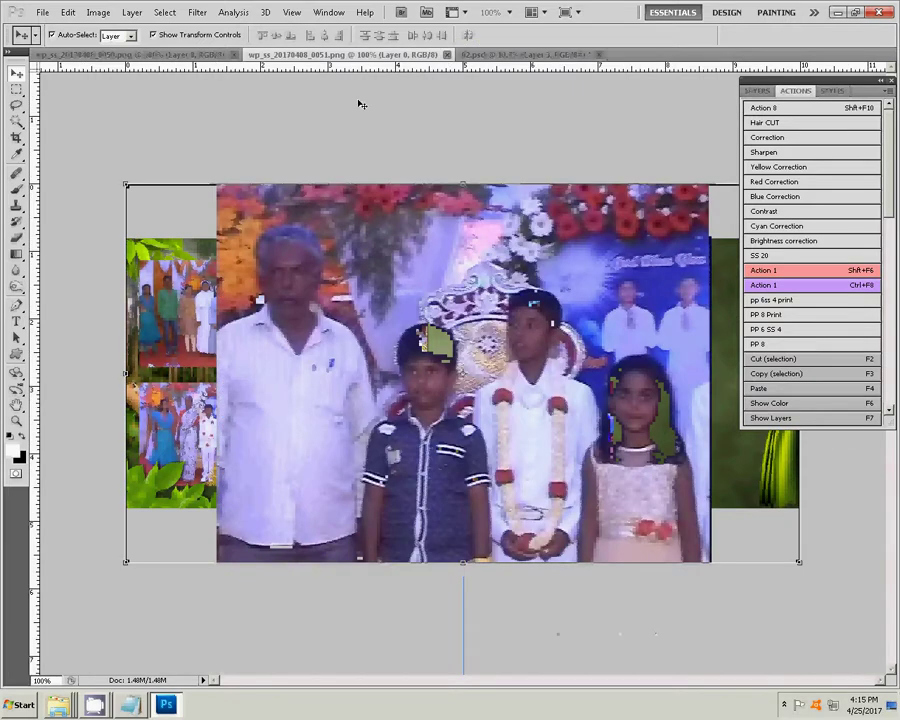
Close photo 0051 and correct photo 0050 with the Red Correction action and Yellow -28.
{"action": "key", "text": "ctrl+w"}
{"action": "left_click", "coordinate": [187, 55]}
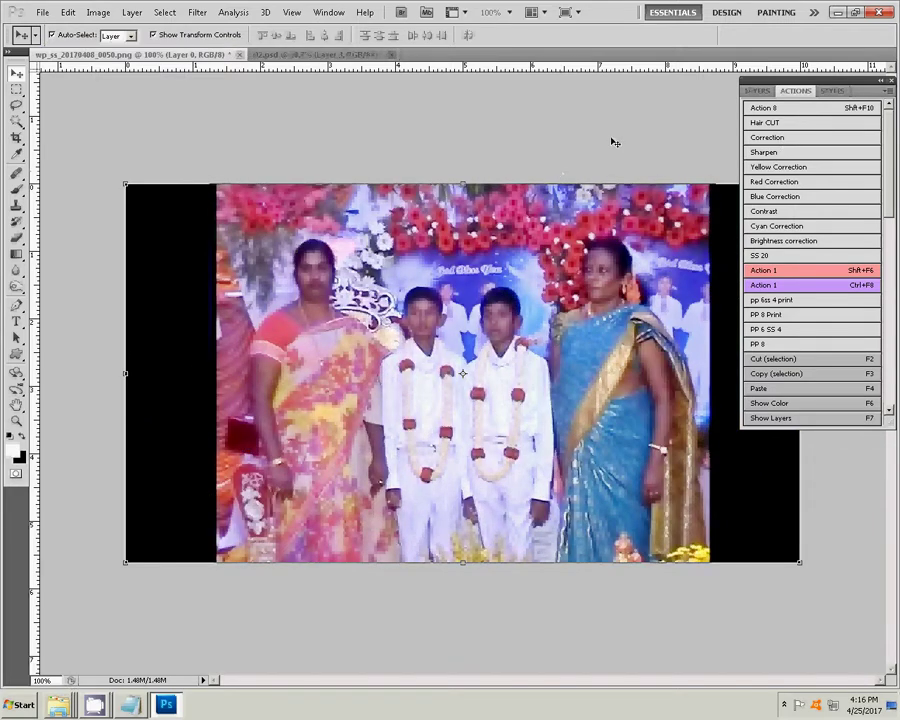
{"action": "left_click", "coordinate": [790, 183]}
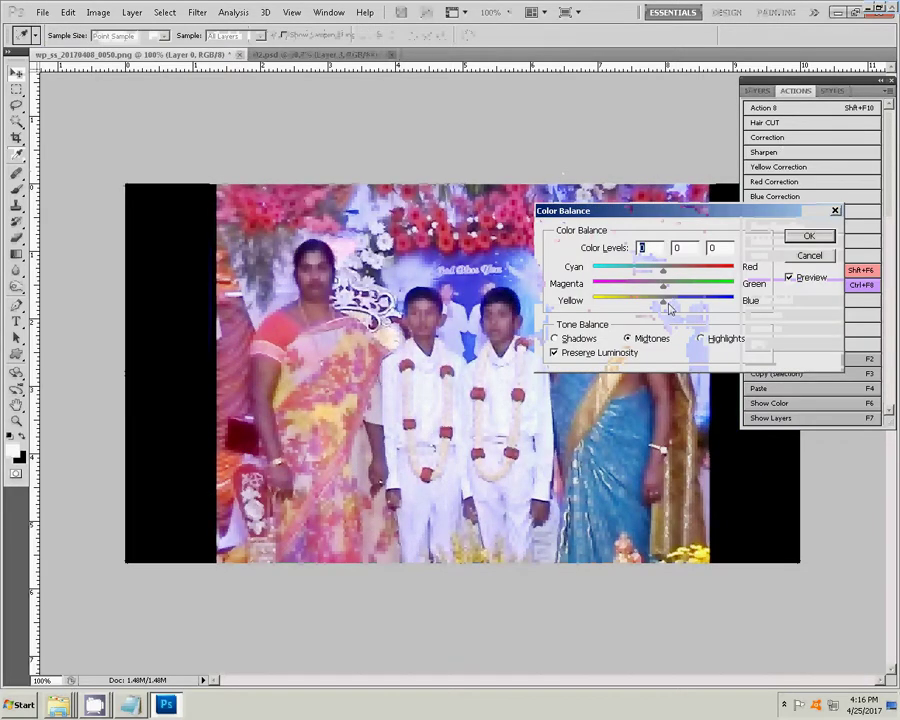
{"action": "left_click_drag", "start_coordinate": [652, 307], "coordinate": [643, 300]}
{"action": "left_click", "coordinate": [809, 256]}
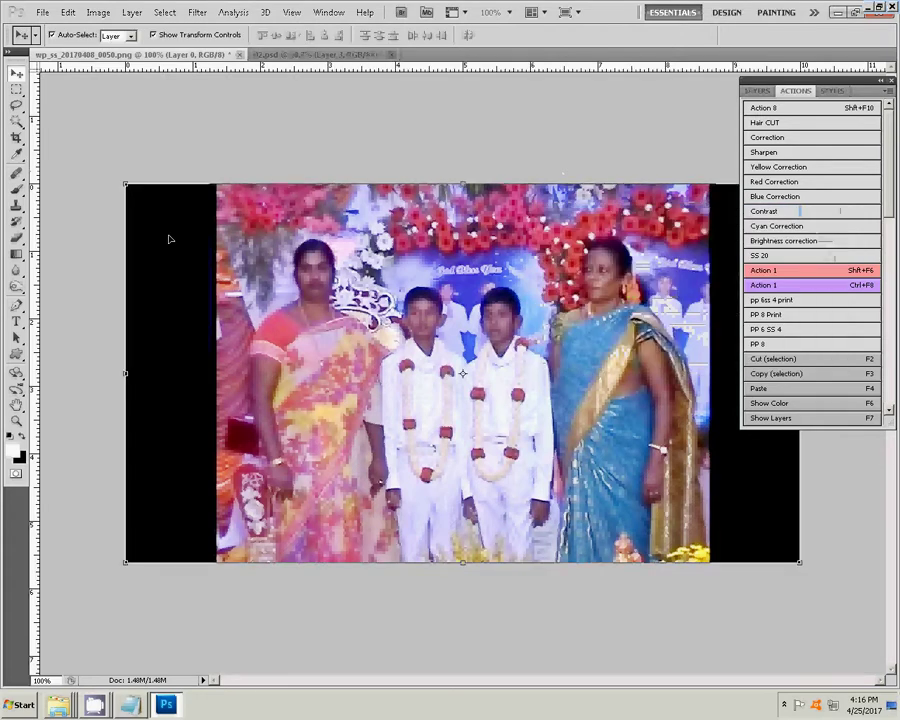
Select all of photo 0050 and close it, discarding changes.
{"action": "key", "text": "m"}
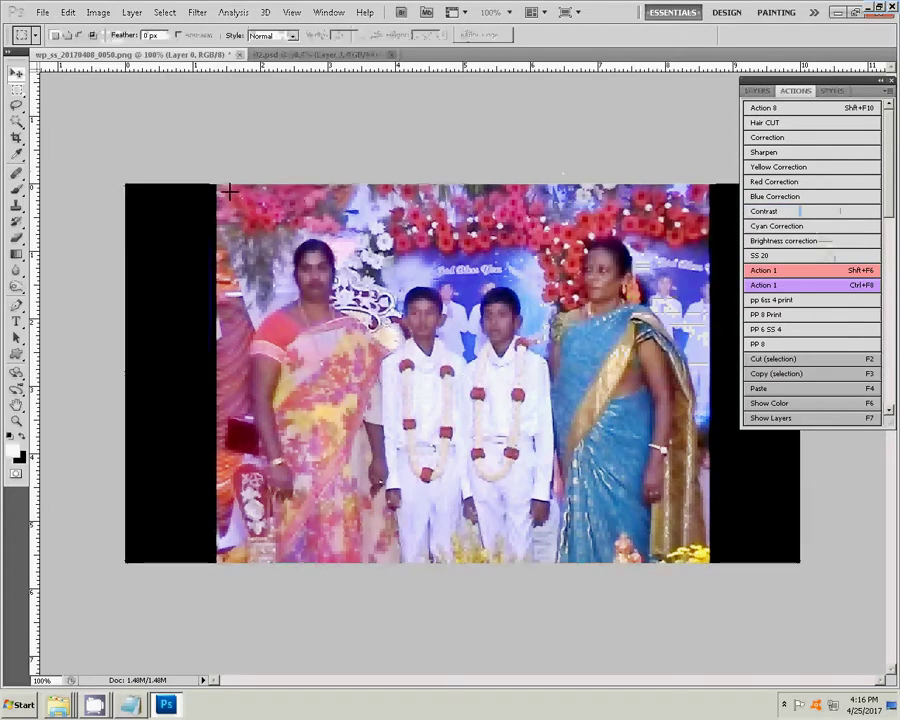
{"action": "key", "text": "ctrl+a"}
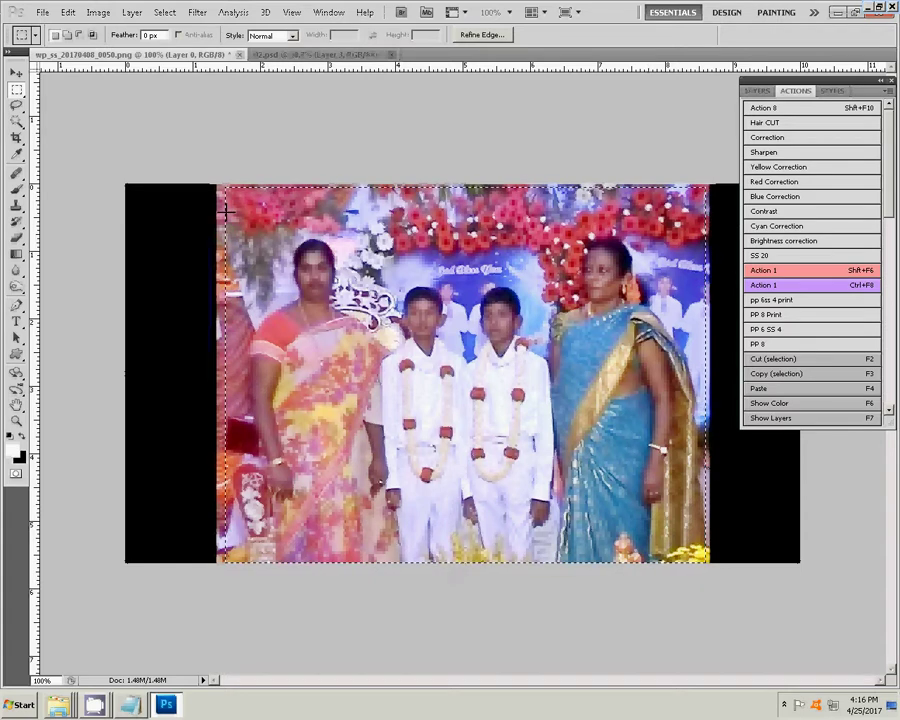
{"action": "key", "text": "ctrl+w"}
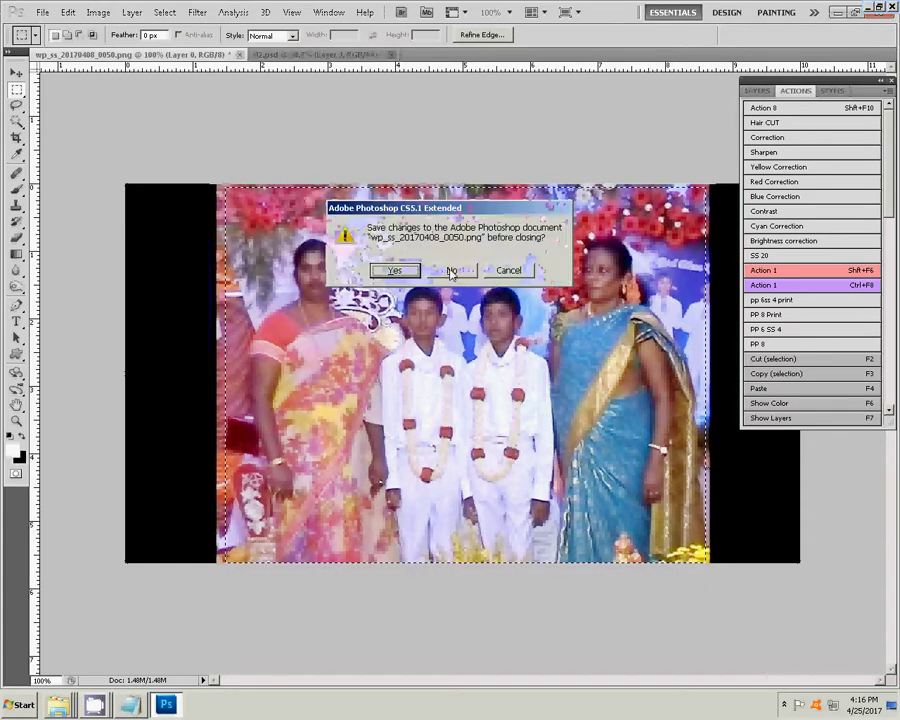
{"action": "key", "text": "Return"}
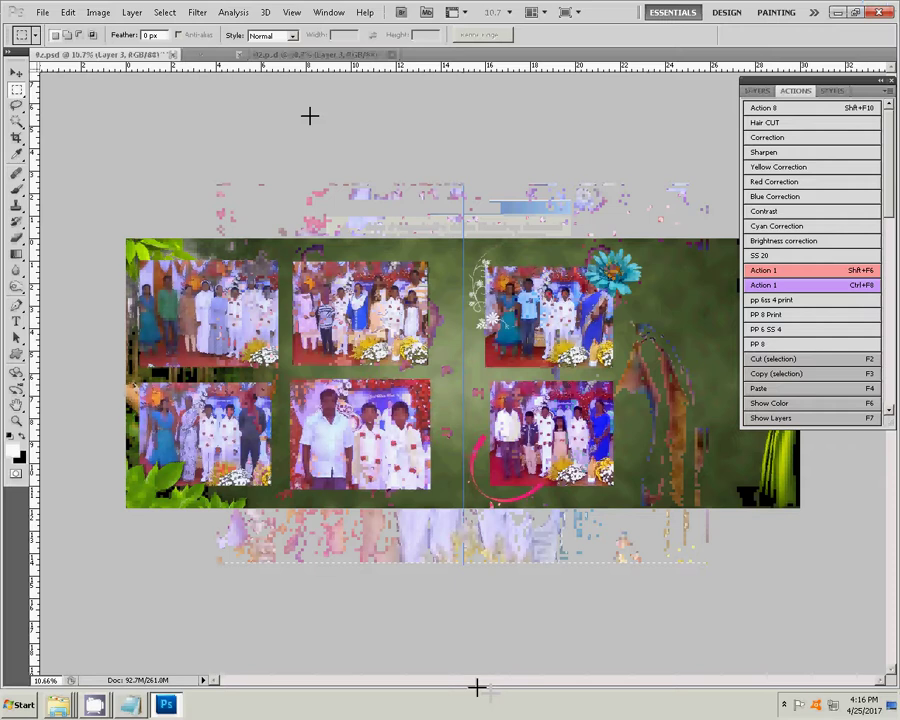
Paste photo 0050 onto the right page and nudge the blue flower up and right.
{"action": "key", "text": "ctrl+v"}
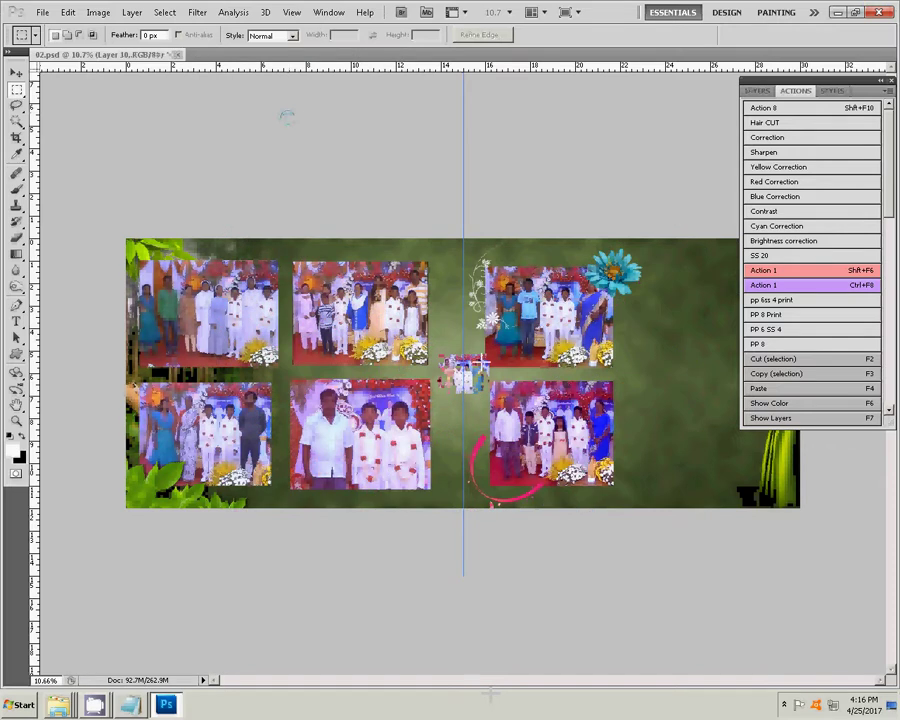
{"action": "key", "text": "v"}
{"action": "mouse_move", "coordinate": [493, 364]}
{"action": "left_mouse_down"}
{"action": "mouse_move", "coordinate": [671, 369]}
{"action": "mouse_move", "coordinate": [714, 308]}
{"action": "left_mouse_up"}
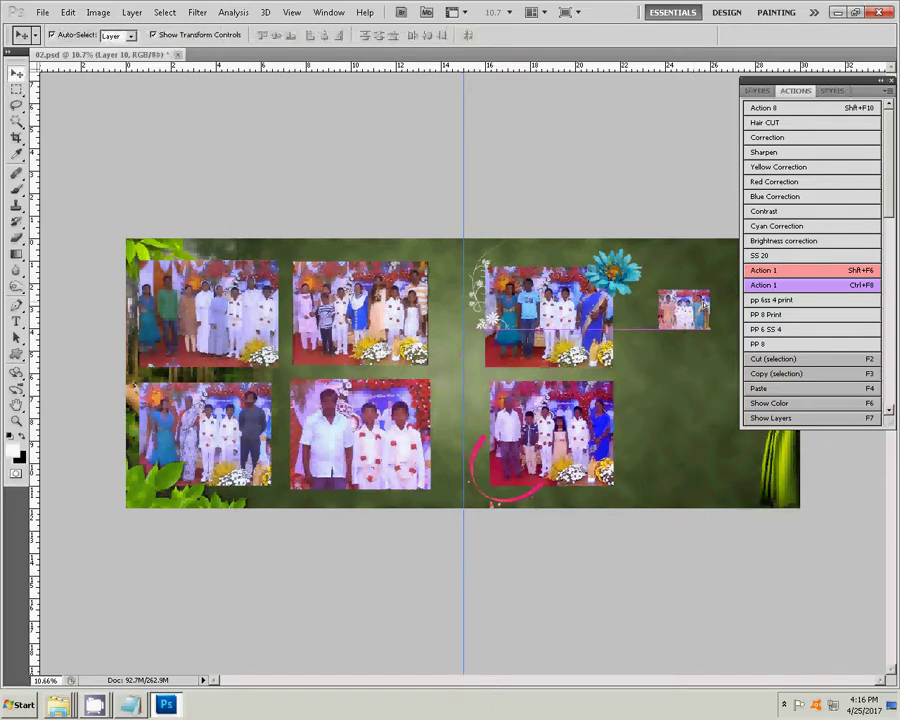
{"action": "left_click", "coordinate": [636, 280]}
{"action": "key", "text": "ctrl+t"}
{"action": "left_click_drag", "start_coordinate": [632, 273], "coordinate": [652, 261]}
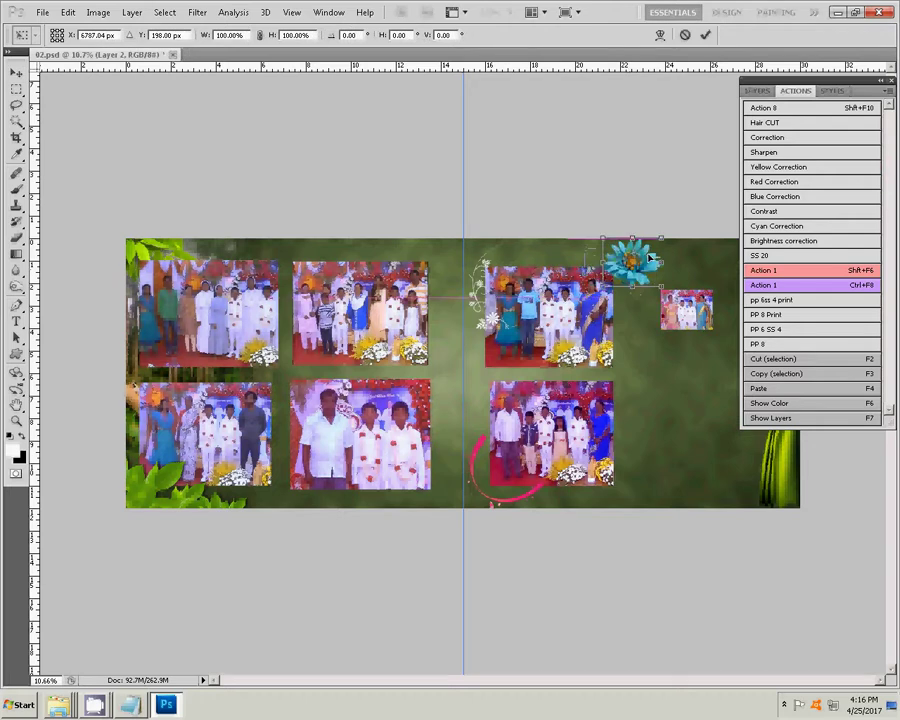
{"action": "left_click", "coordinate": [707, 36]}
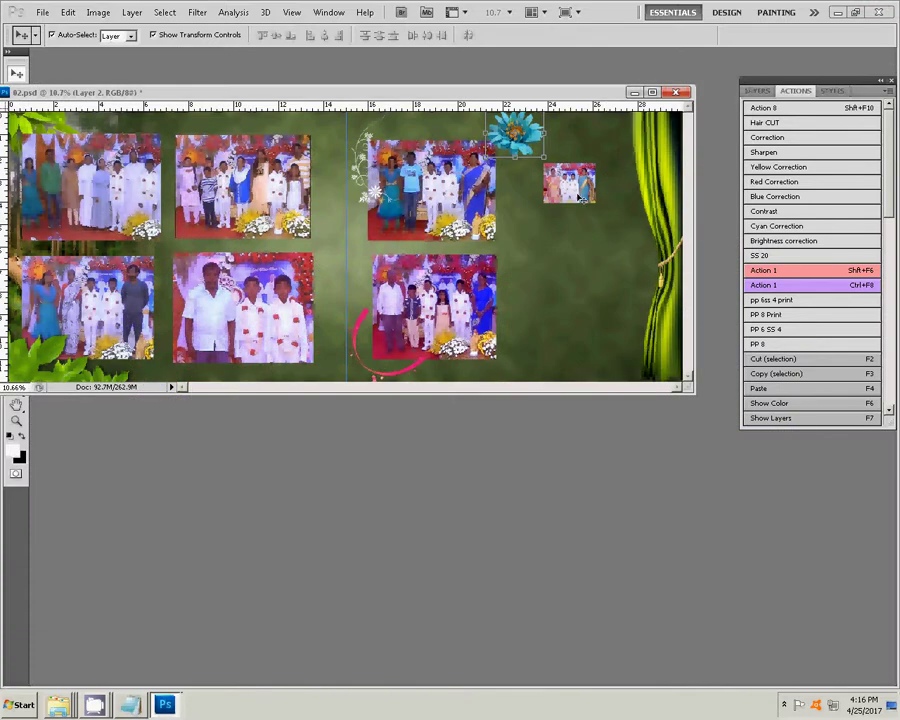
Enlarge photo 0050 to about 234% to fill the upper-right slot.
{"action": "left_click", "coordinate": [581, 197]}
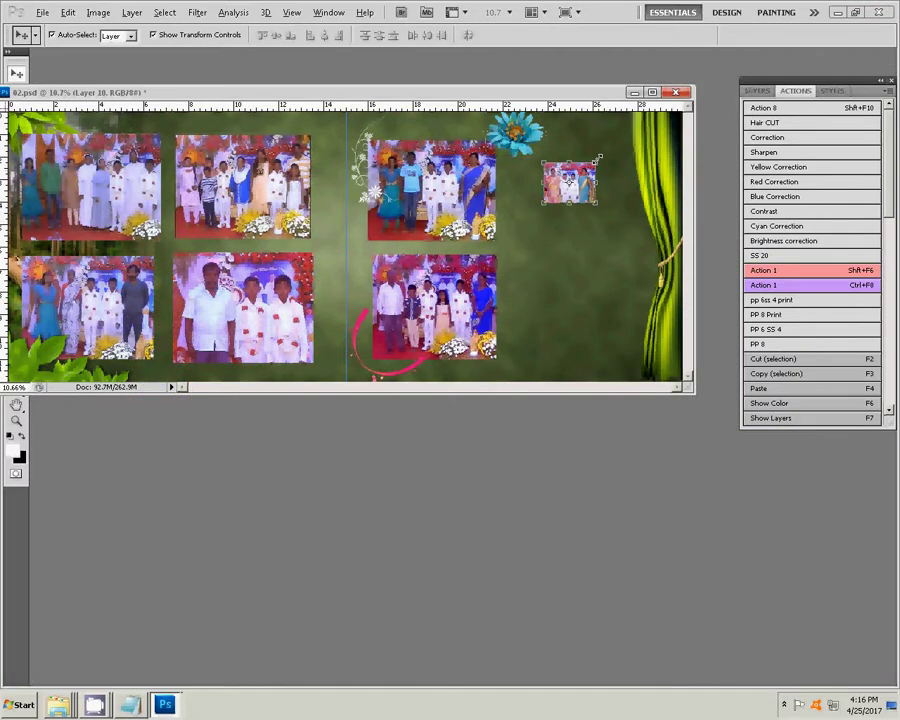
{"action": "mouse_move", "coordinate": [598, 158]}
{"action": "left_mouse_down"}
{"action": "mouse_move", "coordinate": [641, 146]}
{"action": "mouse_move", "coordinate": [617, 160]}
{"action": "left_mouse_up"}
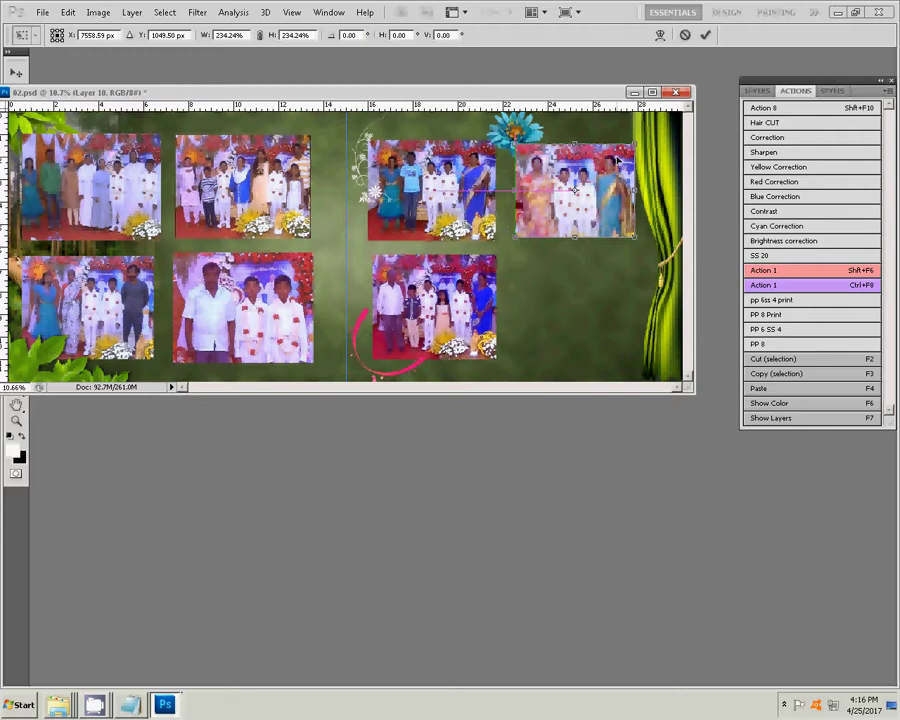
{"action": "left_click", "coordinate": [705, 34]}
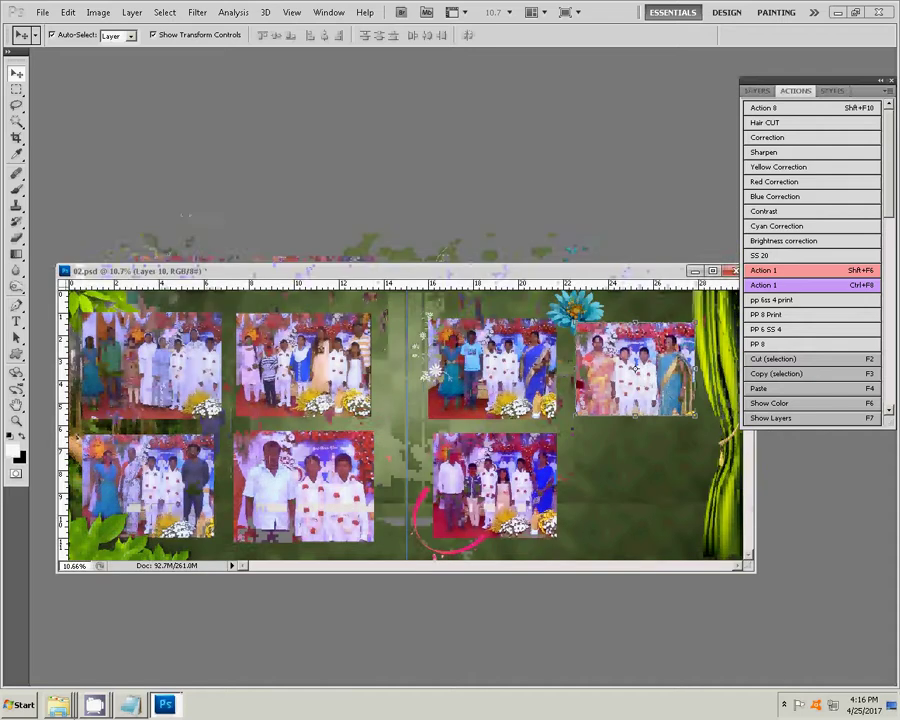
Delete used photos 0050–0054 from the event folder and open photo 0062 in Photoshop.
{"action": "right_click", "coordinate": [58, 704]}
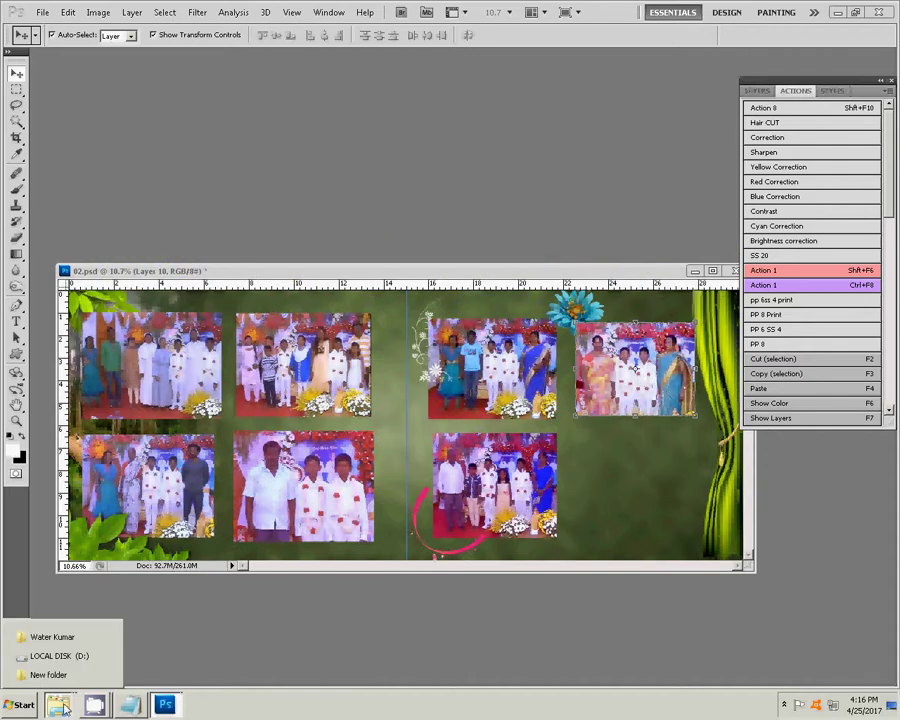
{"action": "left_click", "coordinate": [44, 639]}
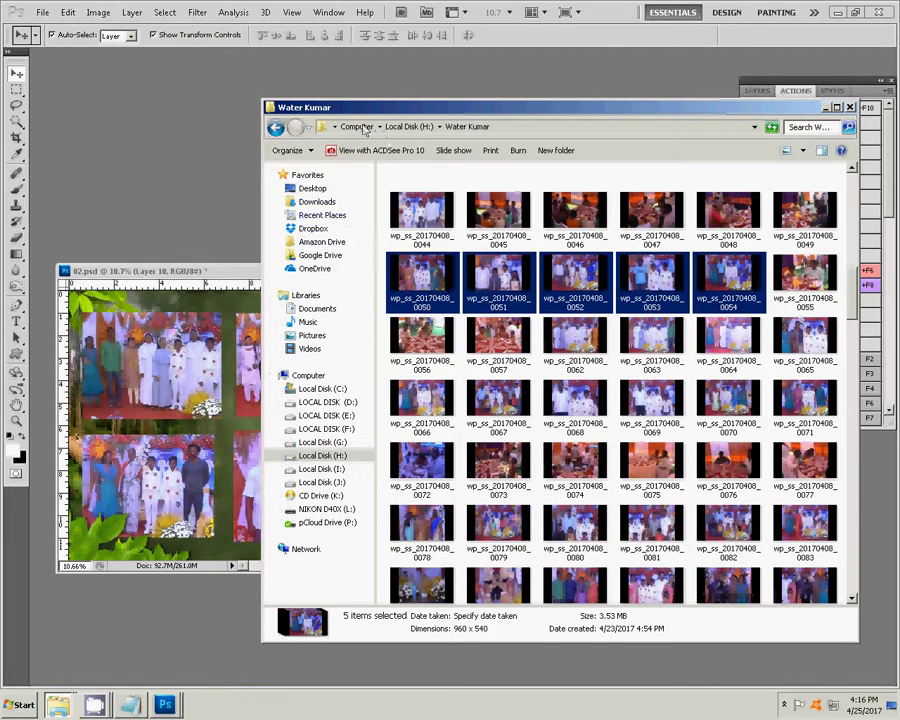
{"action": "key", "text": "Delete"}
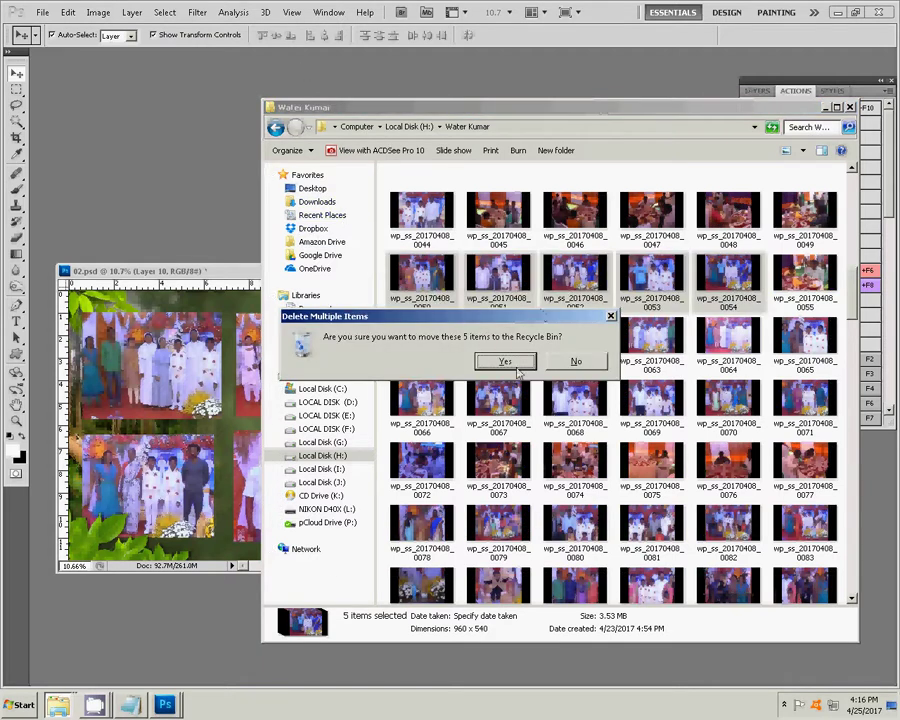
{"action": "key", "text": "Return"}
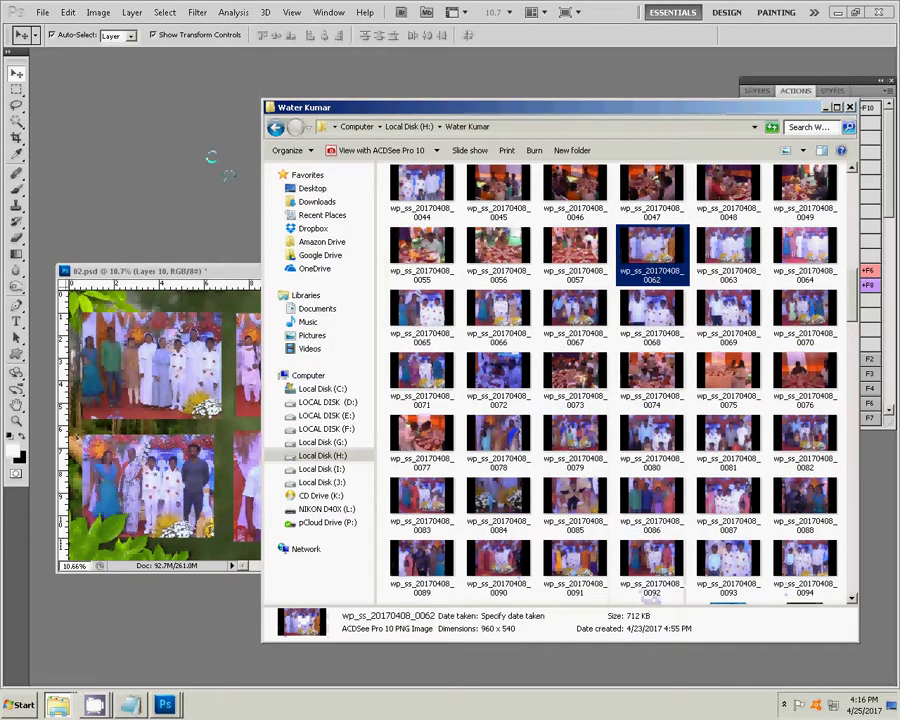
{"action": "key", "text": "alt+Tab"}
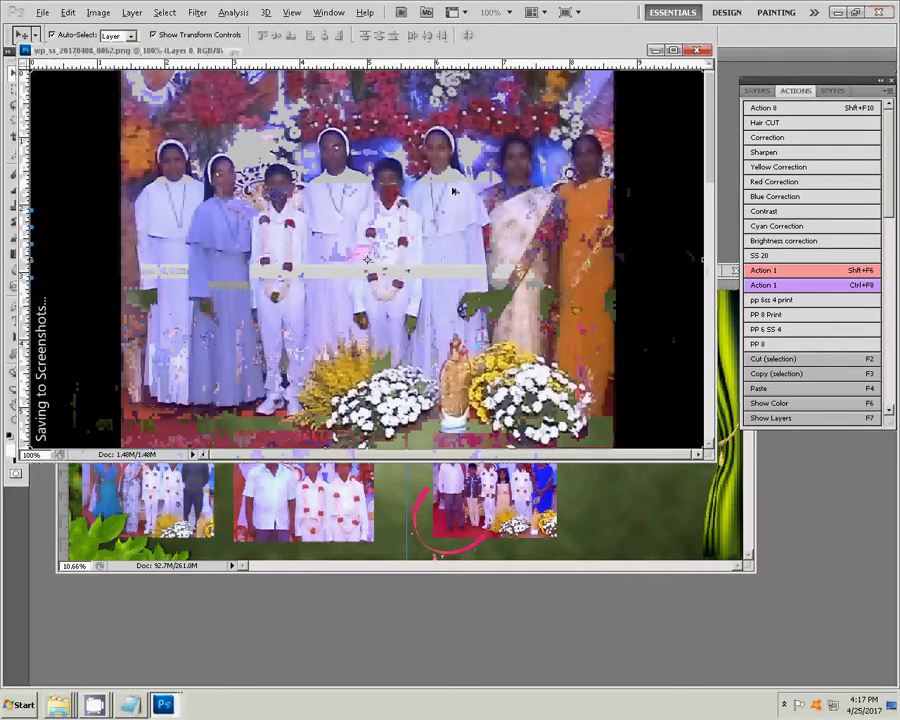
Fit photo 0062 on screen and shift its midtones toward yellow with Color Balance.
{"action": "key", "text": "ctrl+0"}
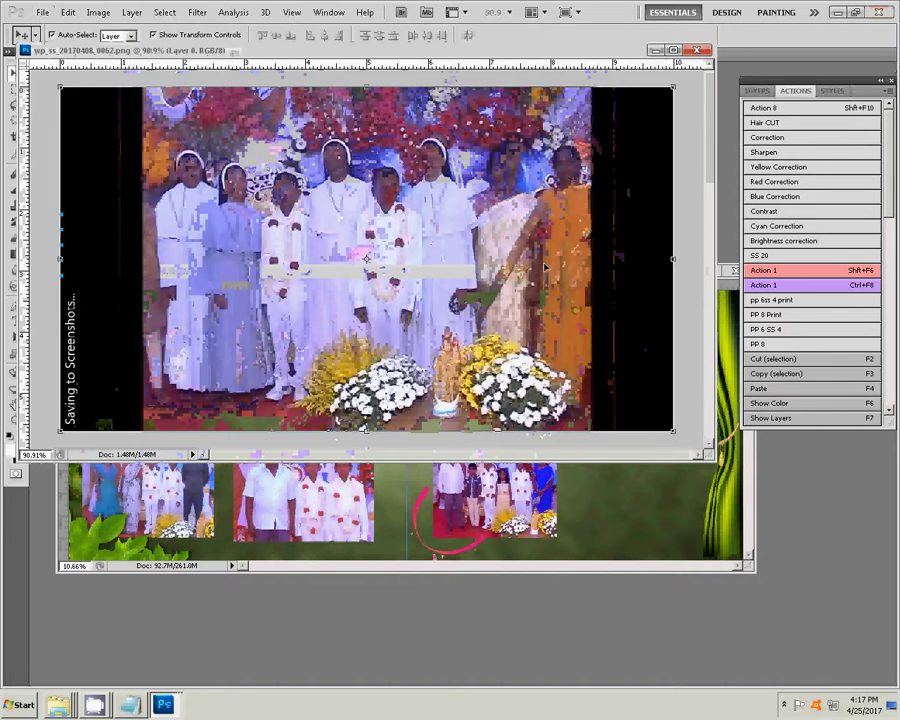
{"action": "key", "text": "ctrl+b"}
{"action": "mouse_move", "coordinate": [662, 302]}
{"action": "left_mouse_down"}
{"action": "mouse_move", "coordinate": [632, 305]}
{"action": "mouse_move", "coordinate": [657, 272]}
{"action": "left_mouse_up"}
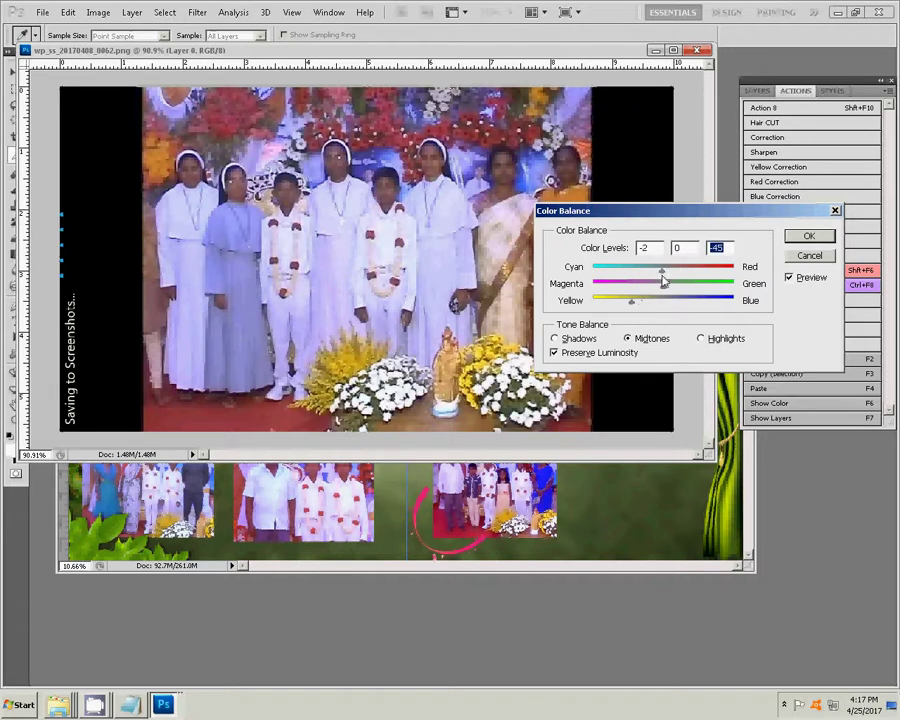
{"action": "left_click", "coordinate": [809, 236]}
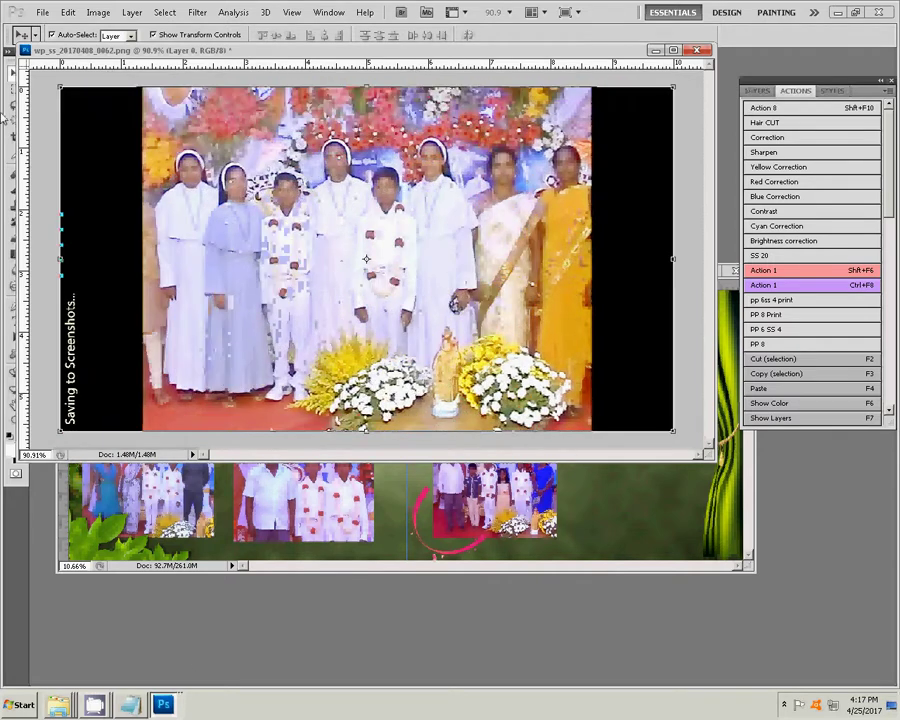
Copy the picture area without the black side bars and close the photo unsaved.
{"action": "key", "text": "m"}
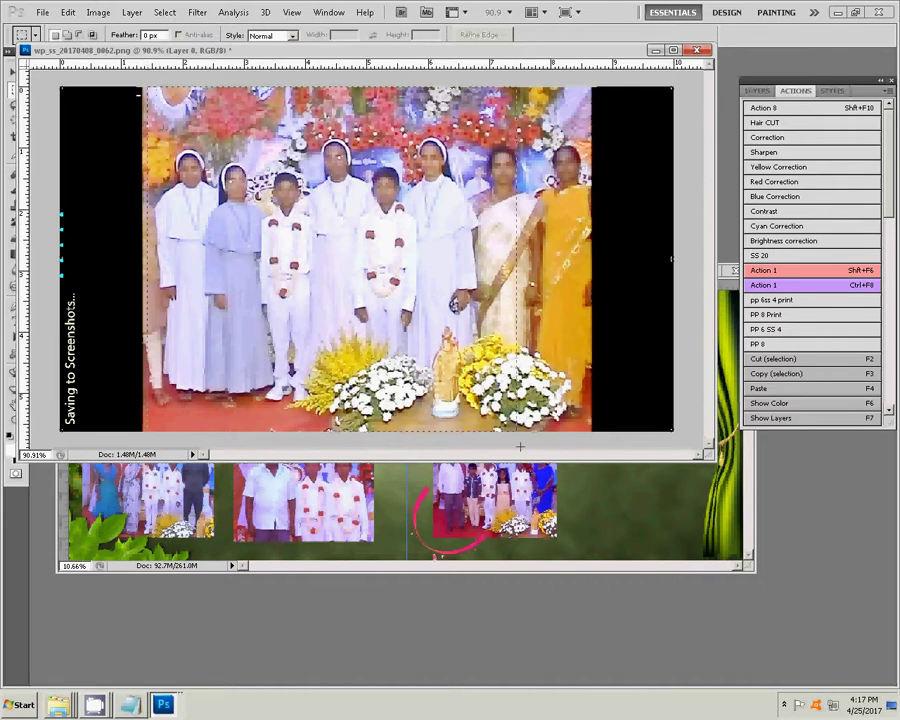
{"action": "left_click_drag", "start_coordinate": [519, 447], "coordinate": [605, 445]}
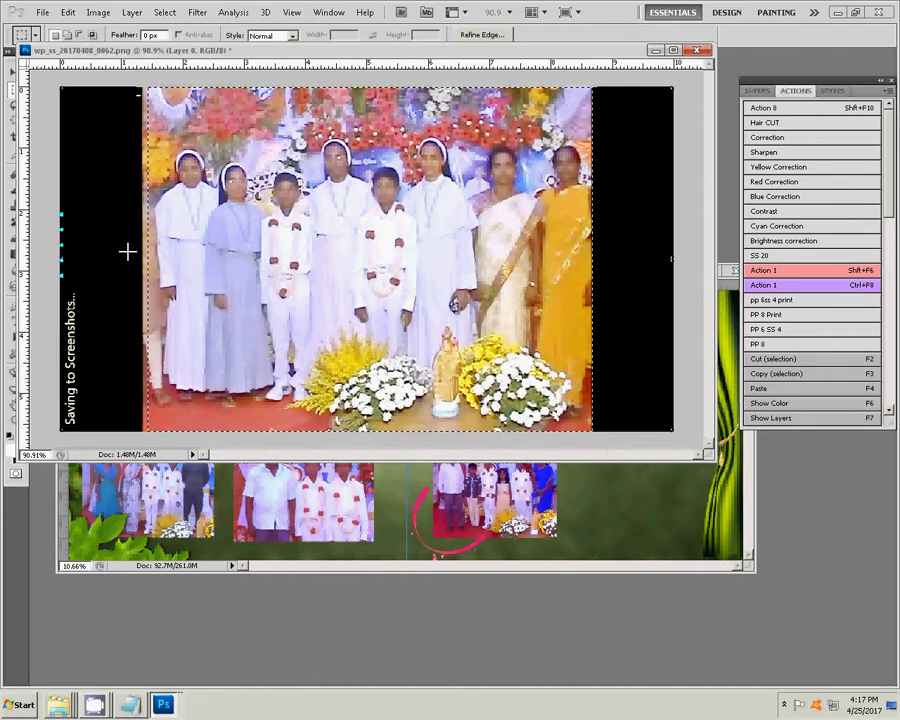
{"action": "key", "text": "ctrl+w"}
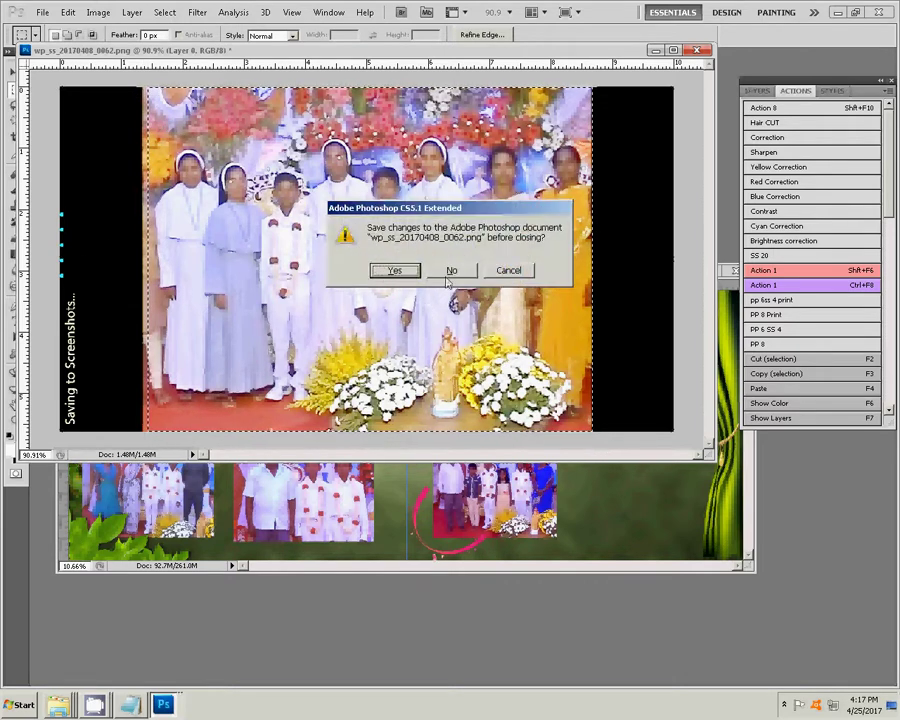
{"action": "left_click", "coordinate": [431, 273]}
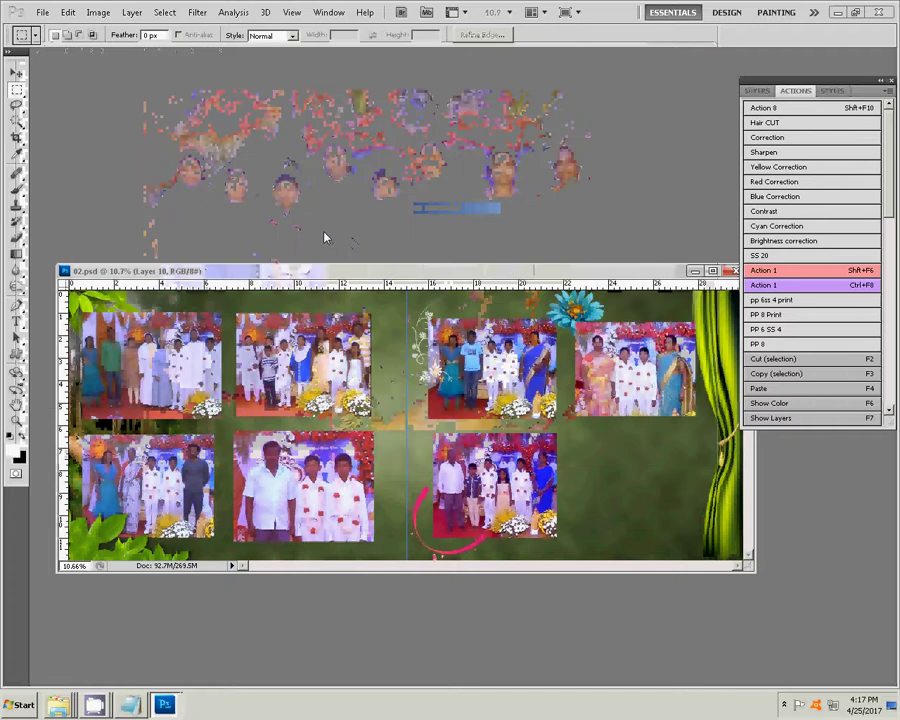
Paste photo 0062 enlarged to about 274% into the lower-right slot and raise its Levels midtones.
{"action": "key", "text": "ctrl+v"}
{"action": "key", "text": "v"}
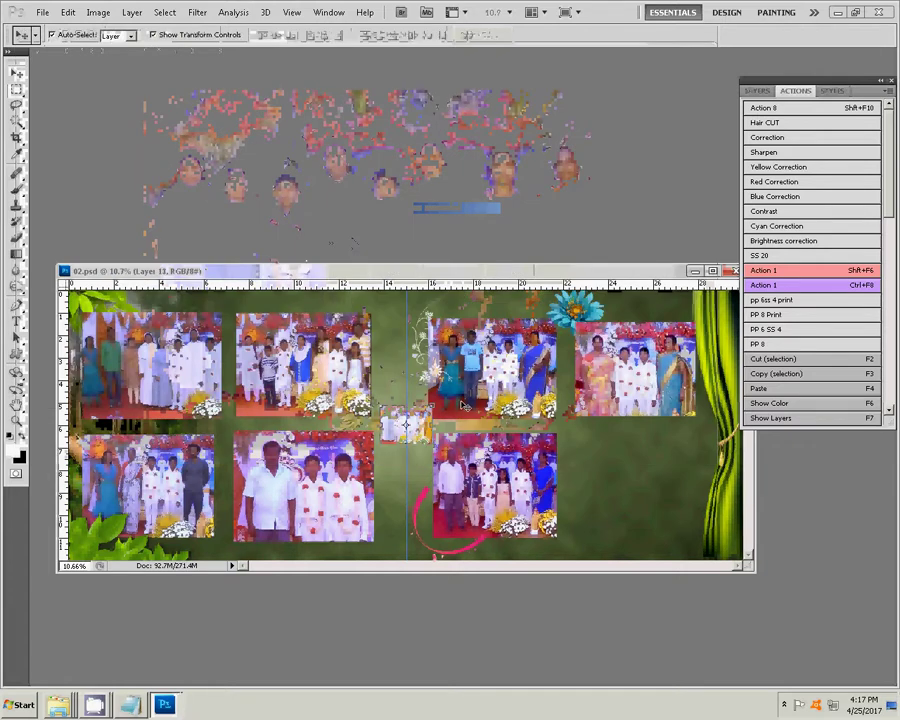
{"action": "mouse_move", "coordinate": [405, 423]}
{"action": "left_mouse_down"}
{"action": "mouse_move", "coordinate": [647, 516]}
{"action": "mouse_move", "coordinate": [635, 485]}
{"action": "mouse_move", "coordinate": [707, 432]}
{"action": "left_mouse_up"}
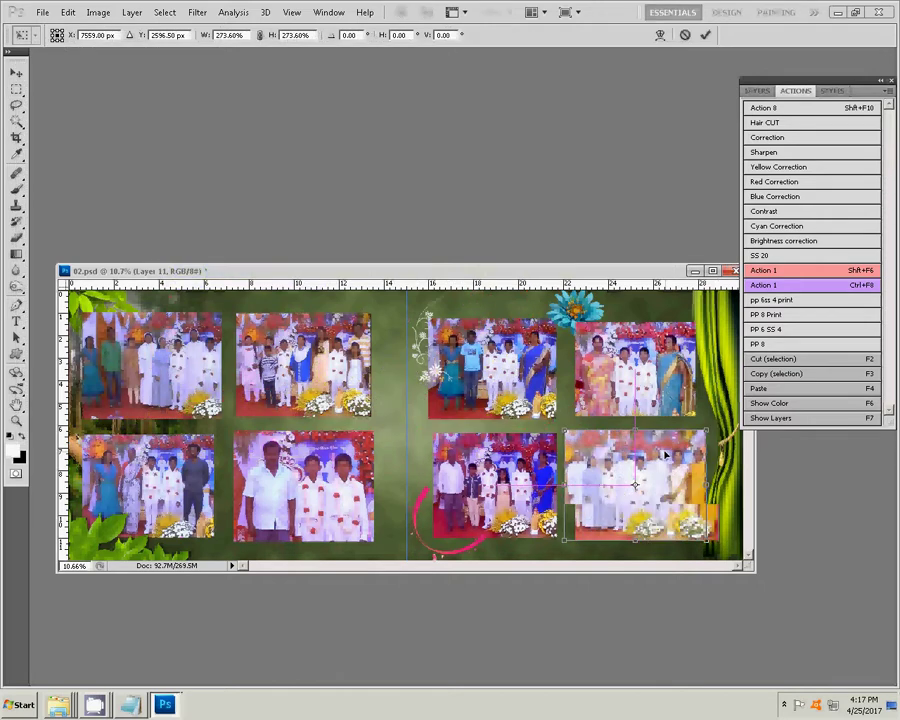
{"action": "left_click_drag", "start_coordinate": [660, 456], "coordinate": [672, 455]}
{"action": "key", "text": "Return"}
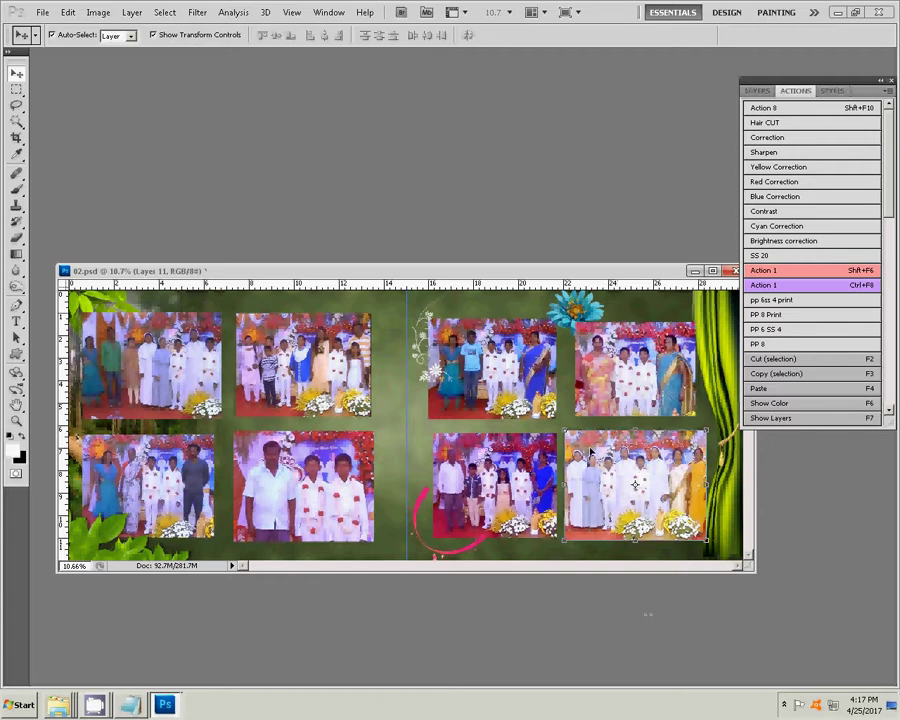
{"action": "key", "text": "ctrl+l"}
{"action": "left_click_drag", "start_coordinate": [688, 354], "coordinate": [724, 356]}
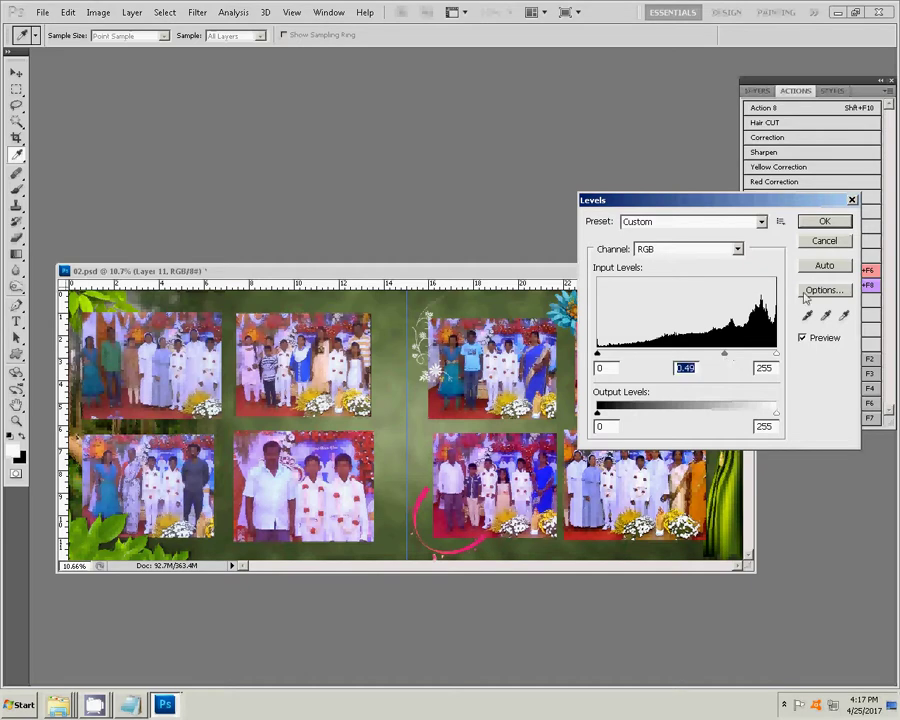
Apply the Levels brightening and merge Layers 11 and 10 down into Layer 3.
{"action": "left_click", "coordinate": [826, 222]}
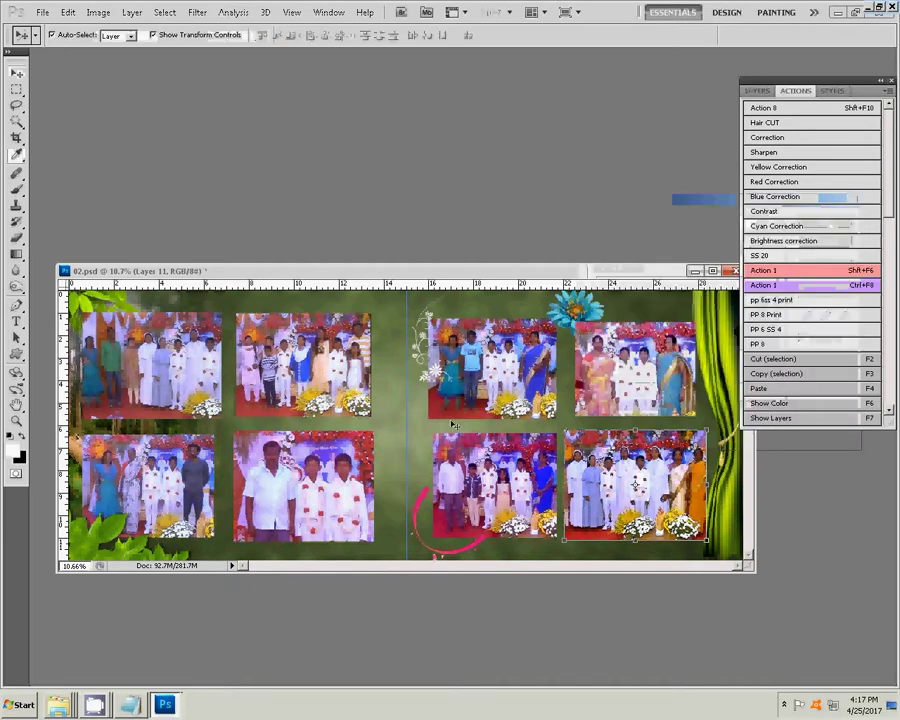
{"action": "key", "text": "F7"}
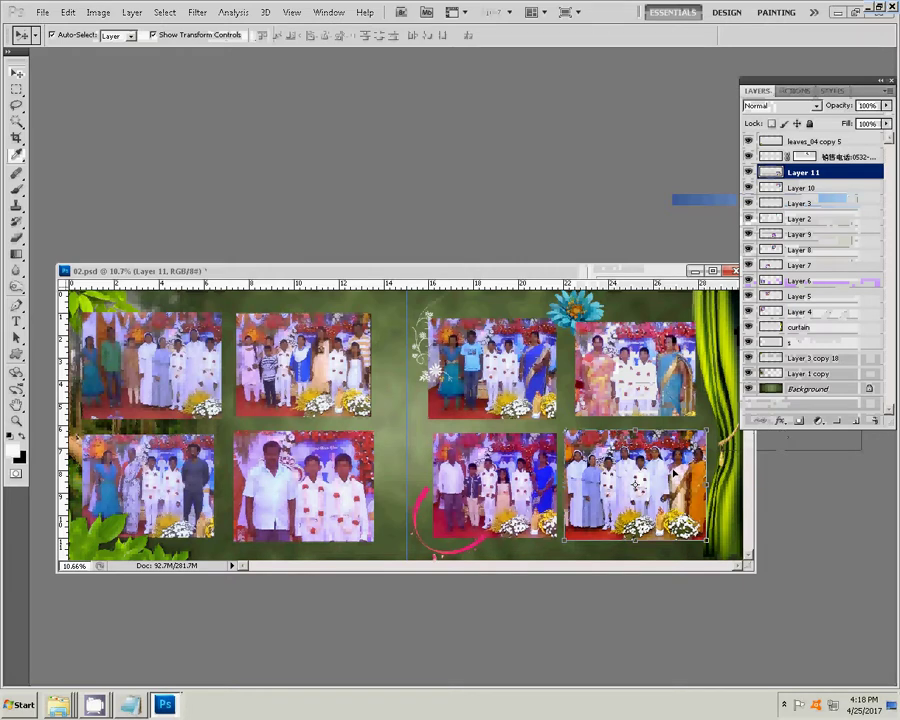
{"action": "key", "text": "ctrl+e"}
{"action": "key", "text": "ctrl+e"}
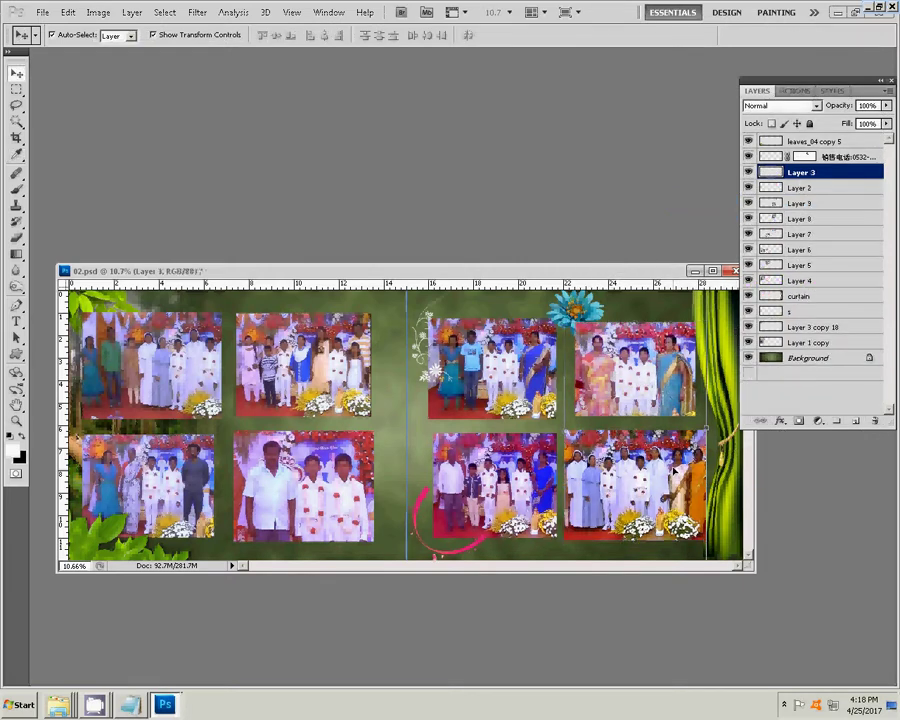
{"action": "key", "text": "ctrl+e"}
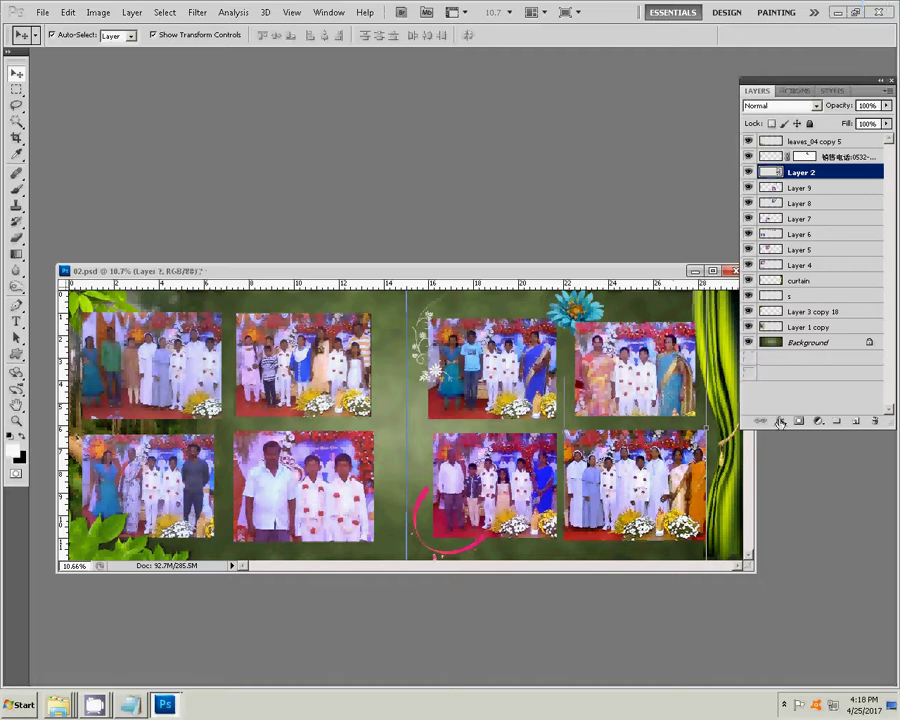
Give Layer 2 a 22 px outside gradient stroke using the Yellow, Violet, Orange, Blue preset.
{"action": "left_click", "coordinate": [780, 421]}
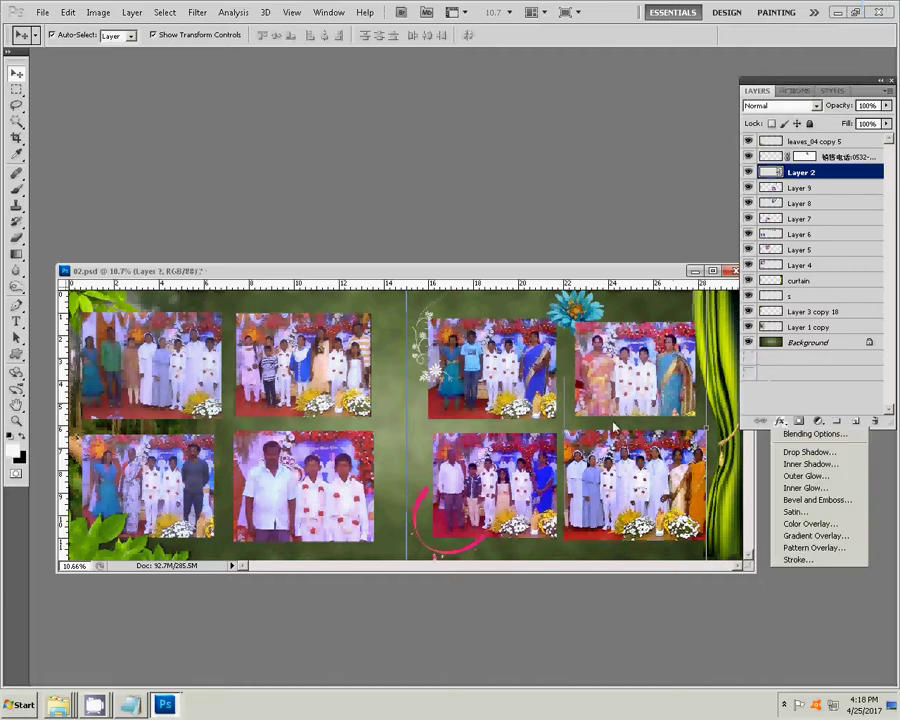
{"action": "left_click", "coordinate": [468, 311]}
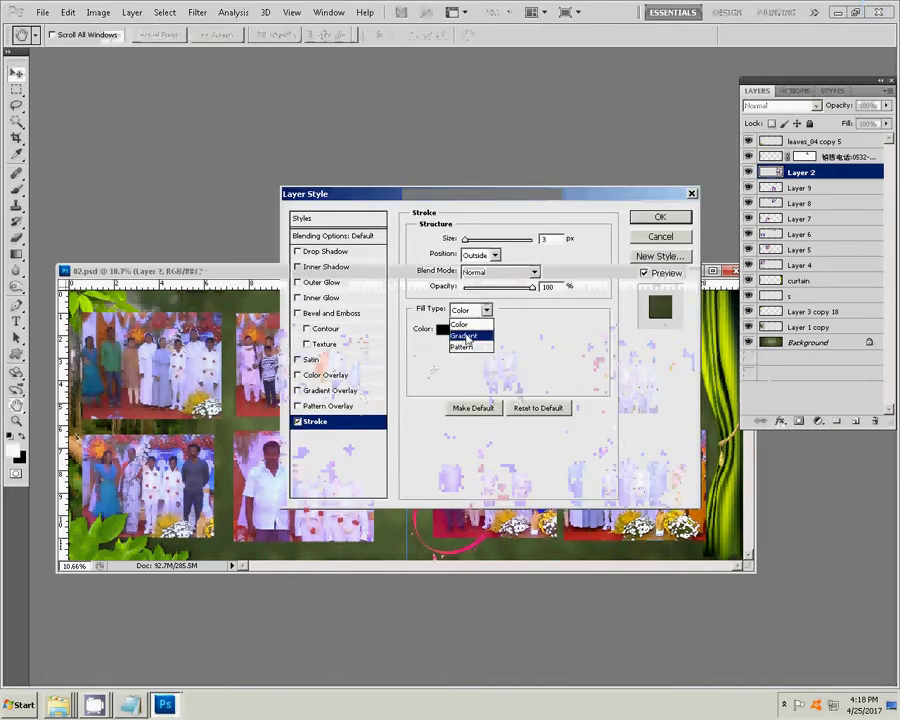
{"action": "left_click", "coordinate": [463, 335]}
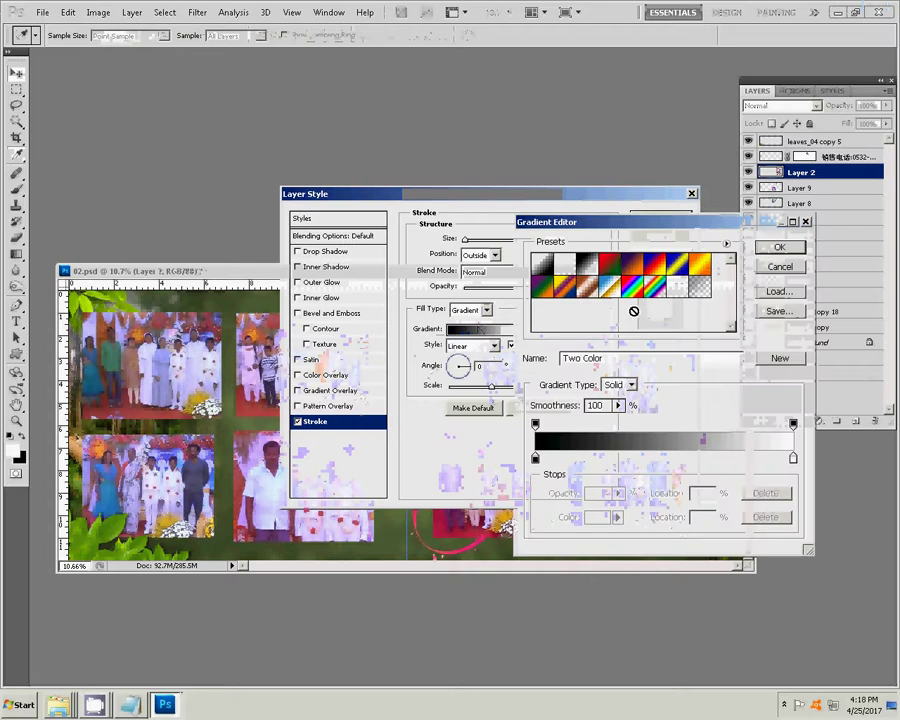
{"action": "left_click", "coordinate": [703, 266]}
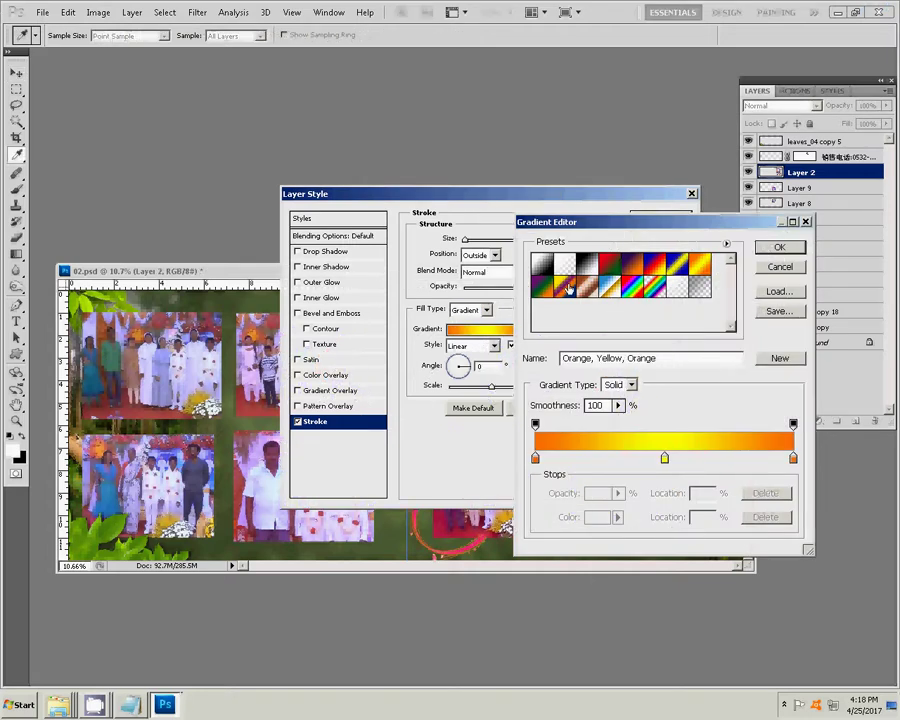
{"action": "left_click", "coordinate": [567, 289]}
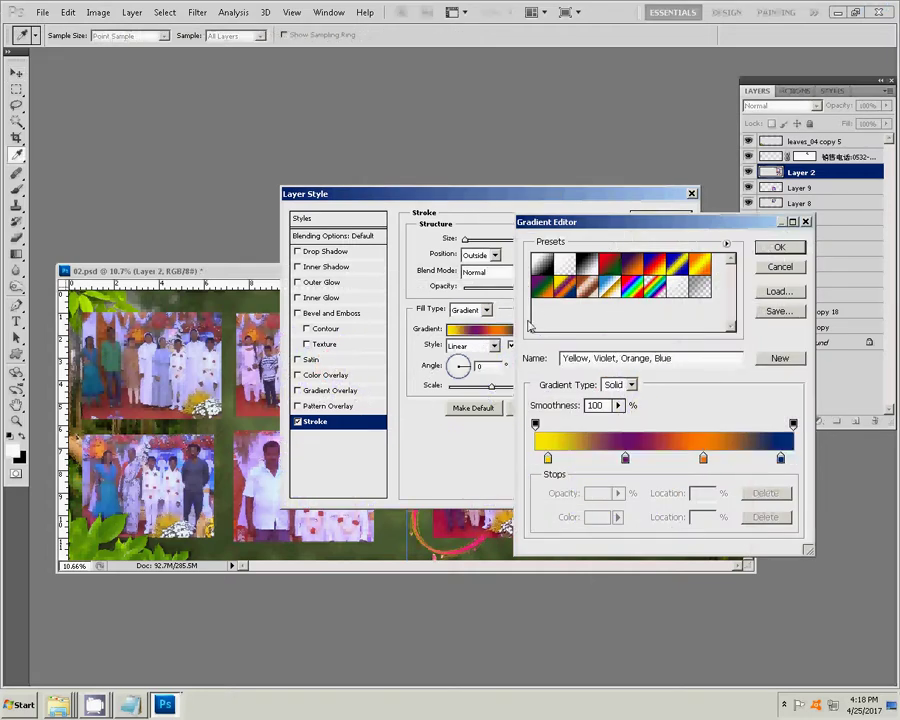
{"action": "left_click", "coordinate": [782, 247]}
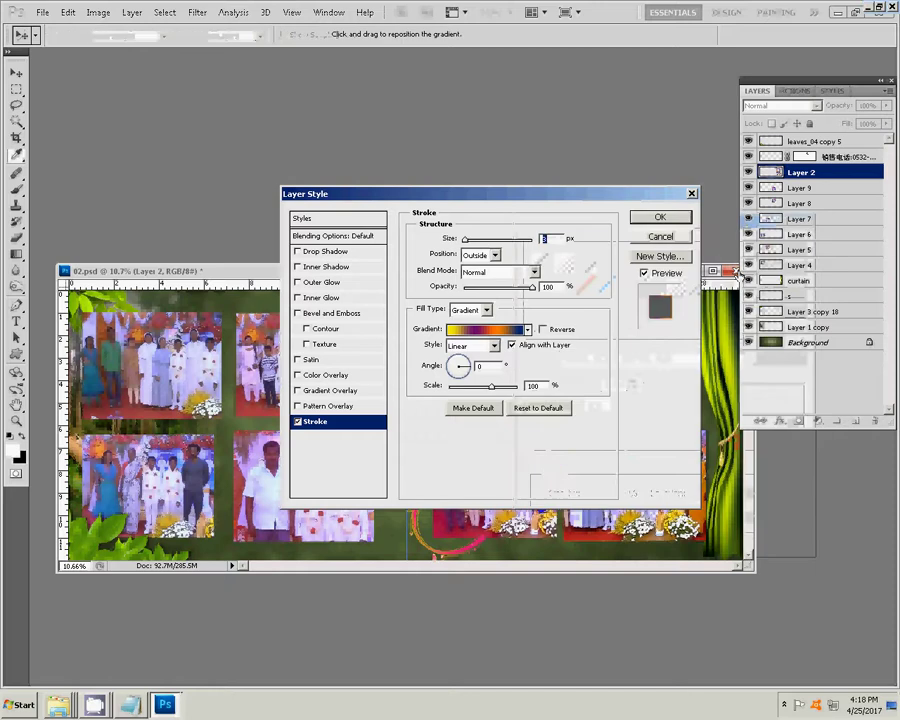
{"action": "type", "text": "22"}
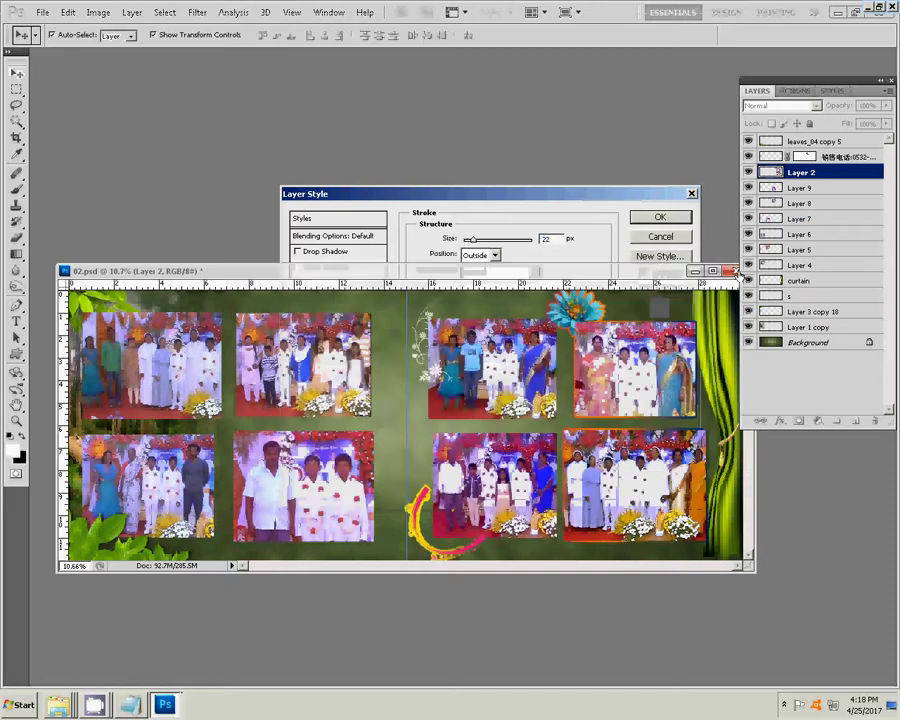
{"action": "left_click", "coordinate": [660, 217]}
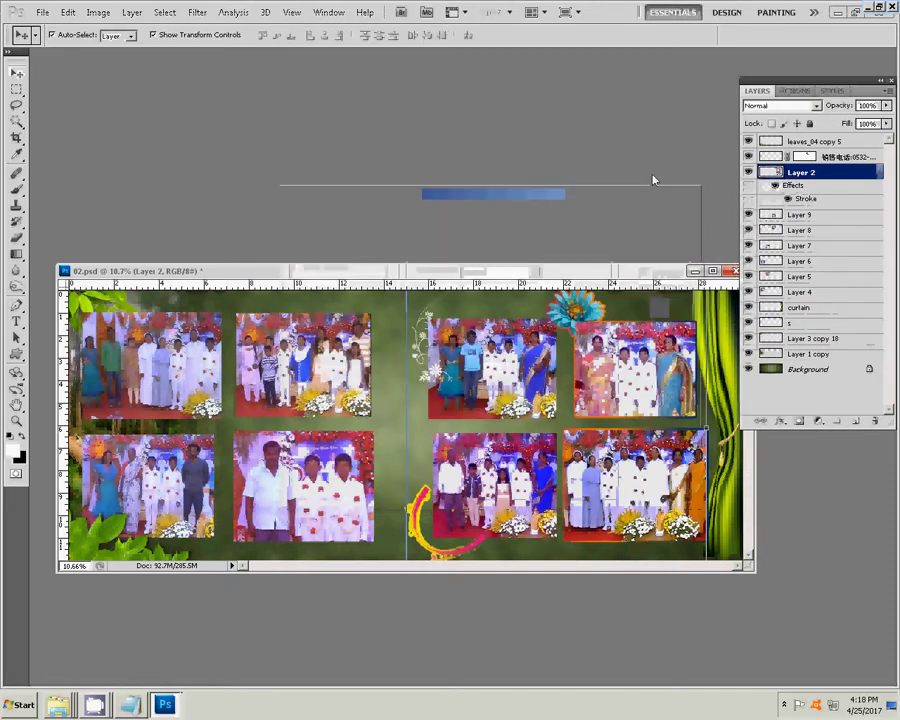
Copy Layer 2's gradient stroke style and paste it onto Layers 8 and 9.
{"action": "right_click", "coordinate": [837, 176]}
{"action": "left_click", "coordinate": [828, 375]}
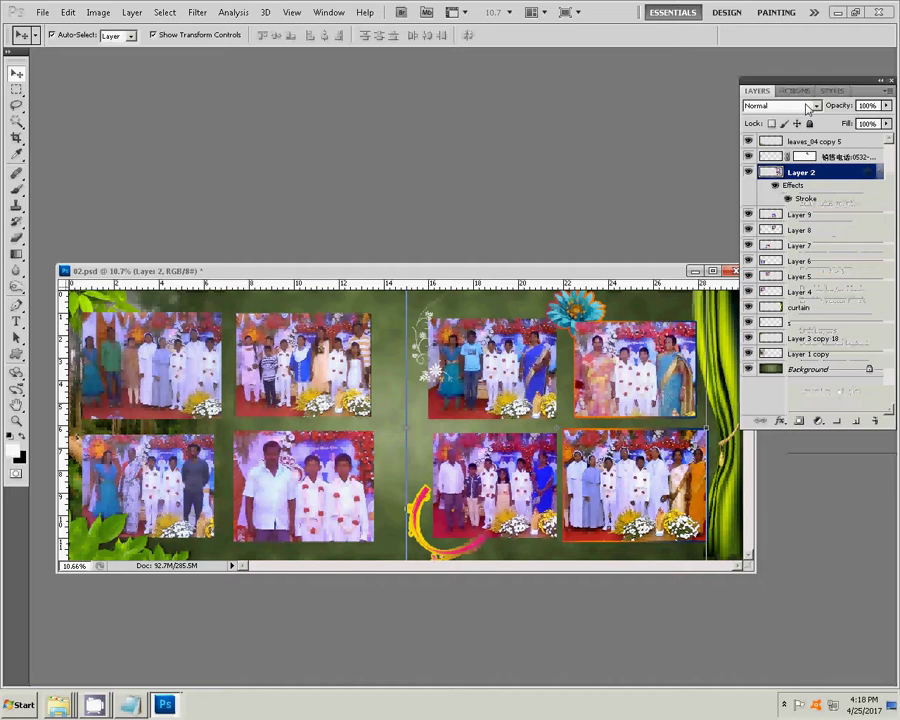
{"action": "left_click", "coordinate": [805, 230]}
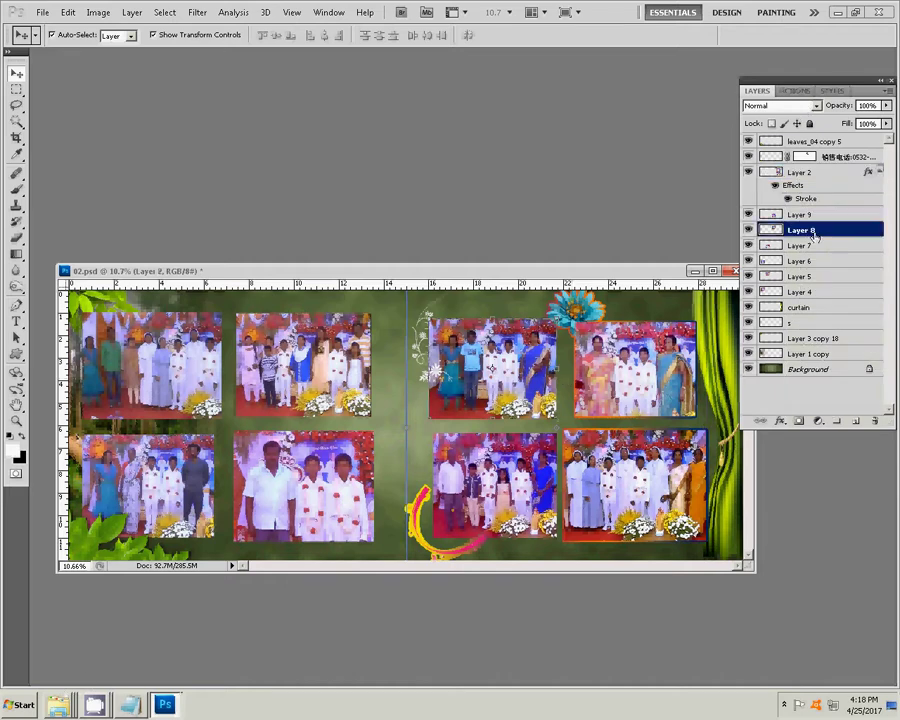
{"action": "right_click", "coordinate": [806, 232]}
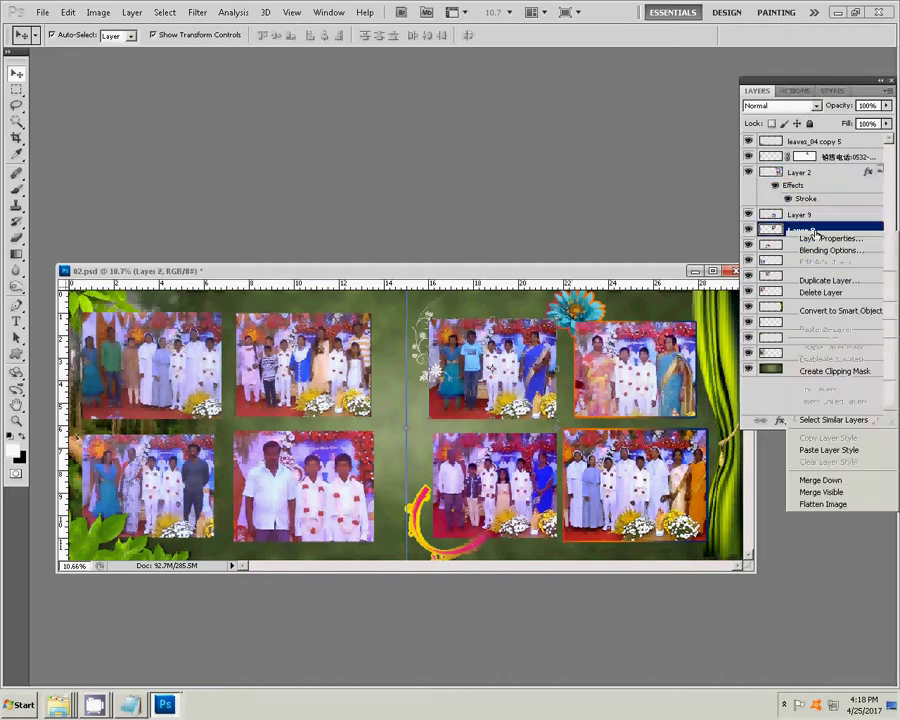
{"action": "left_click", "coordinate": [822, 450]}
{"action": "left_click", "coordinate": [815, 213]}
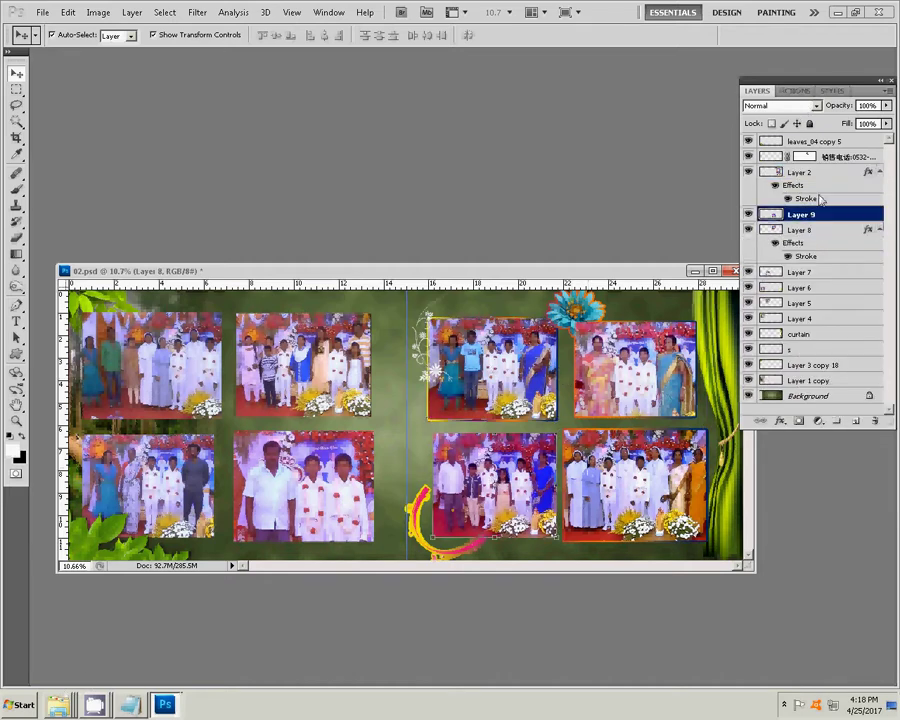
{"action": "right_click", "coordinate": [822, 218]}
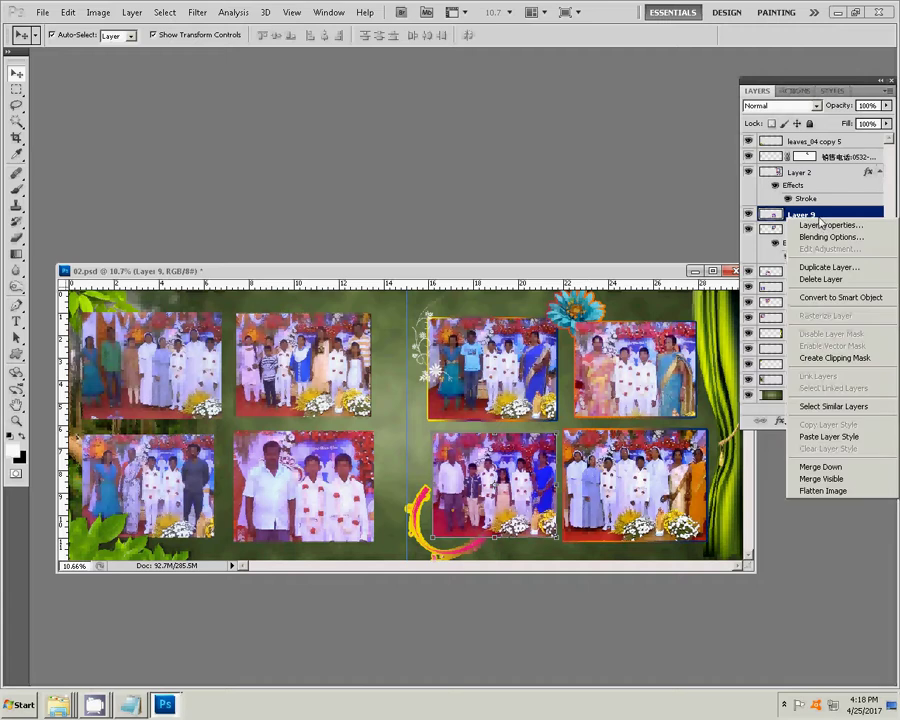
{"action": "left_click", "coordinate": [841, 440]}
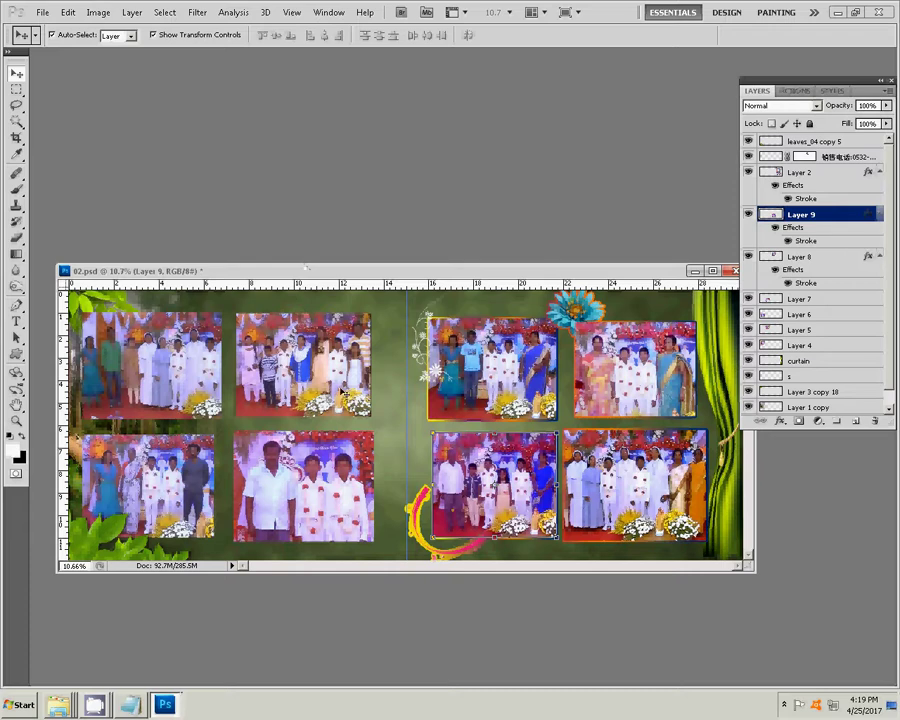
Paste the same gradient stroke style onto Layers 5, 7, 6 and 4.
{"action": "left_click", "coordinate": [341, 390]}
{"action": "right_click", "coordinate": [788, 329]}
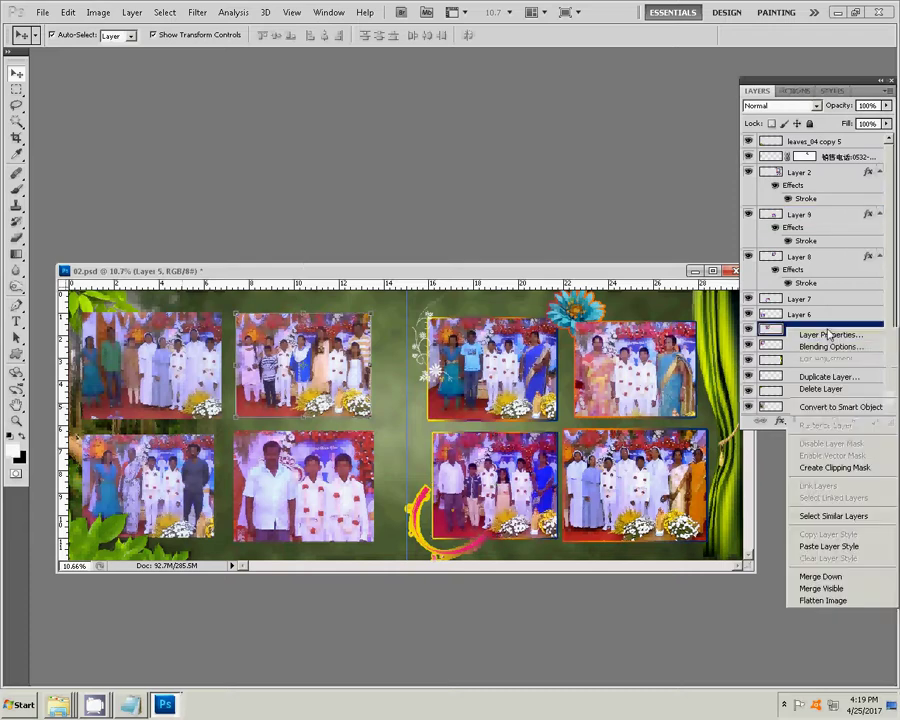
{"action": "left_click", "coordinate": [866, 544]}
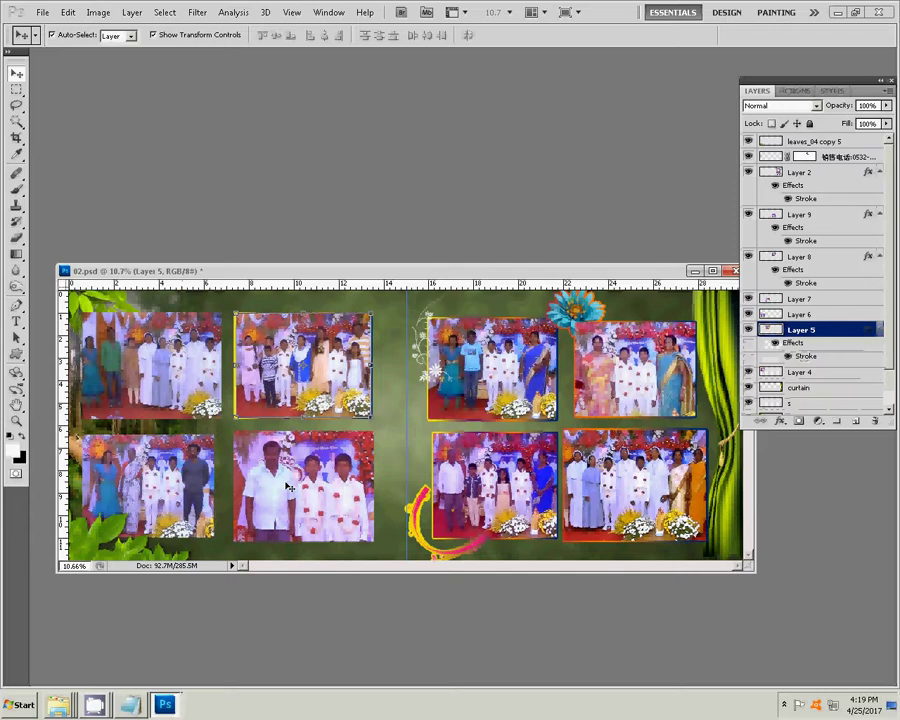
{"action": "right_click", "coordinate": [830, 298]}
{"action": "left_click", "coordinate": [828, 518]}
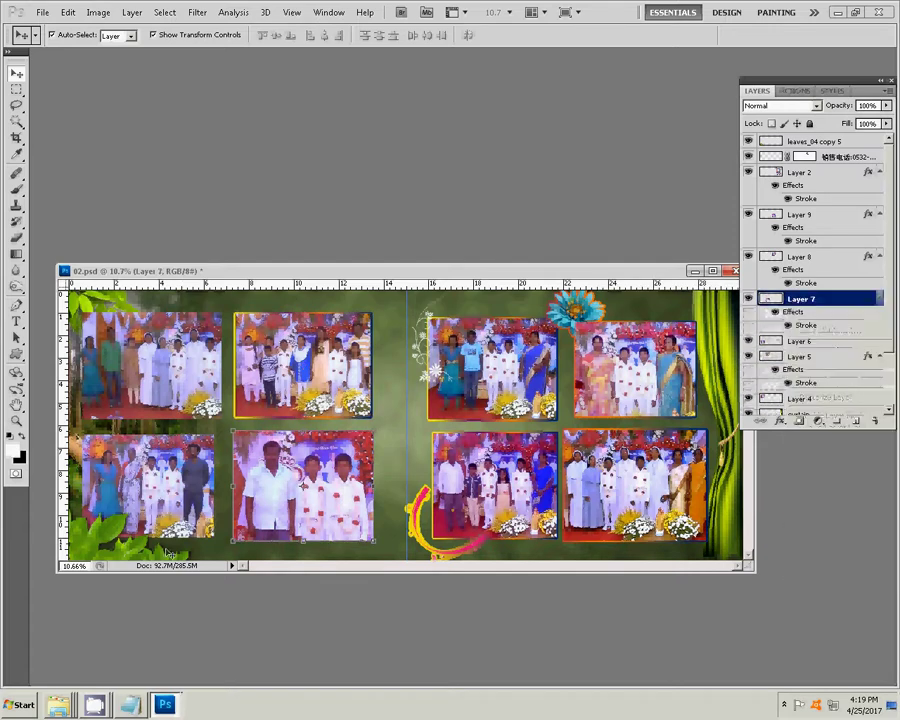
{"action": "left_click", "coordinate": [800, 341]}
{"action": "right_click", "coordinate": [815, 341]}
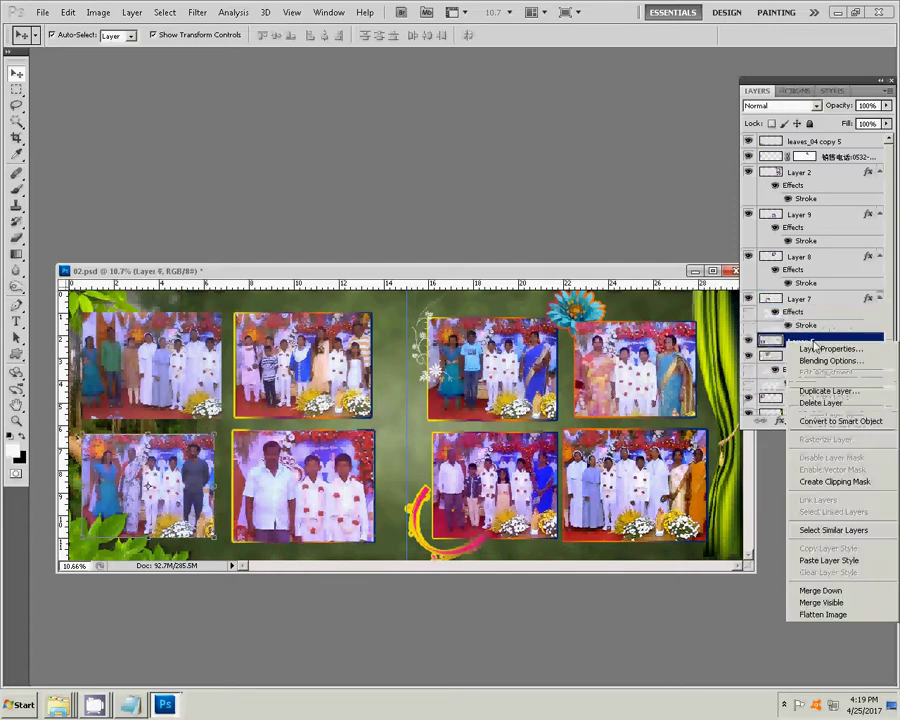
{"action": "left_click", "coordinate": [818, 562]}
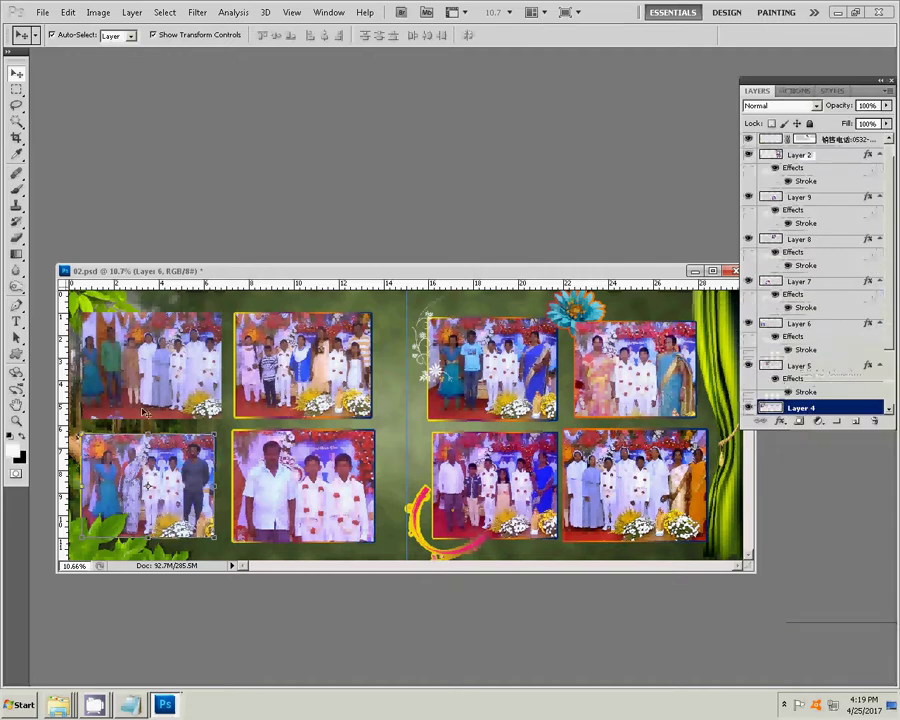
{"action": "left_click", "coordinate": [813, 410]}
{"action": "right_click", "coordinate": [813, 410]}
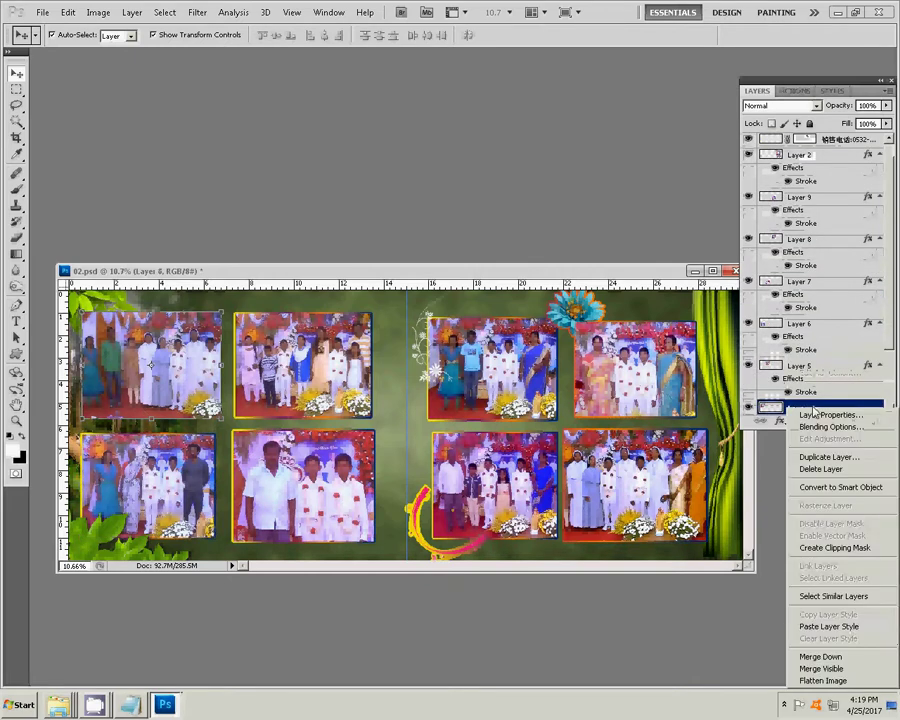
{"action": "left_click", "coordinate": [827, 628]}
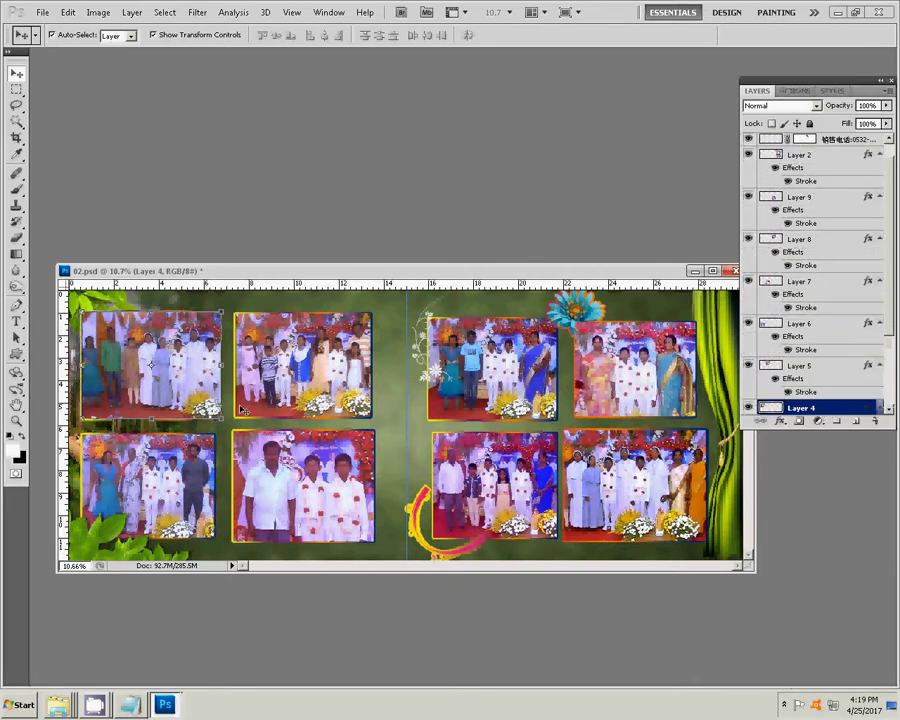
Save the album spread as 08.psd in Local Disk (I:) > K 4 and close it.
{"action": "key", "text": "ctrl+shift+s"}
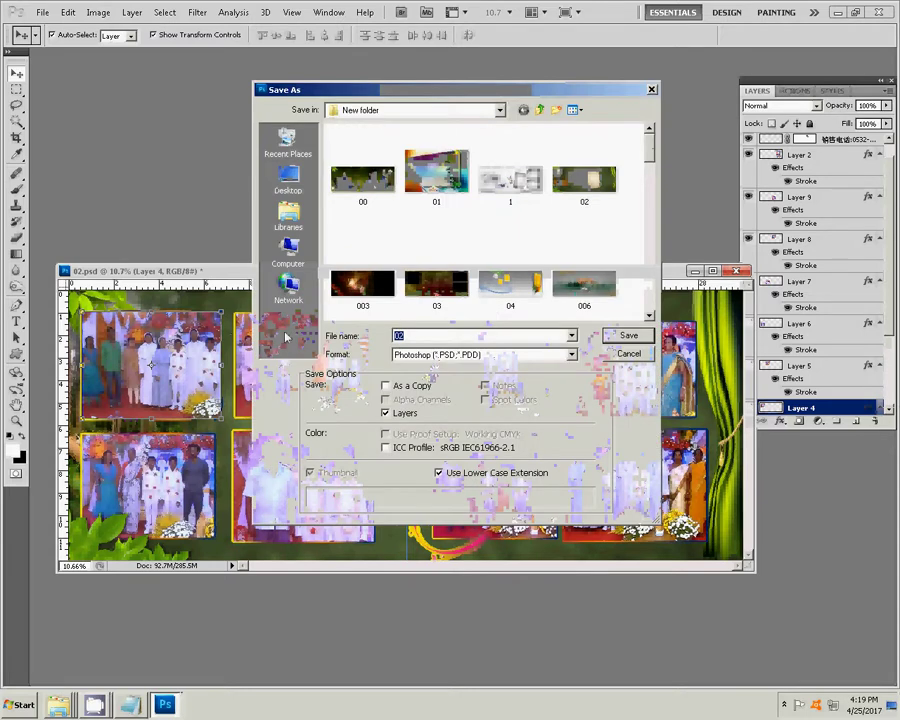
{"action": "left_click", "coordinate": [290, 242]}
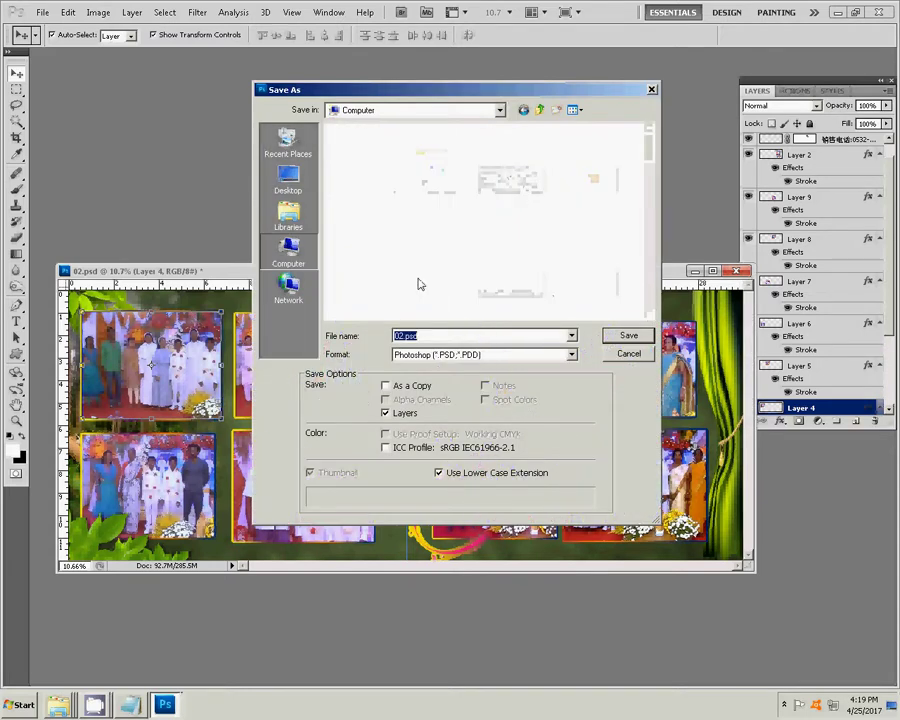
{"action": "left_click", "coordinate": [361, 203]}
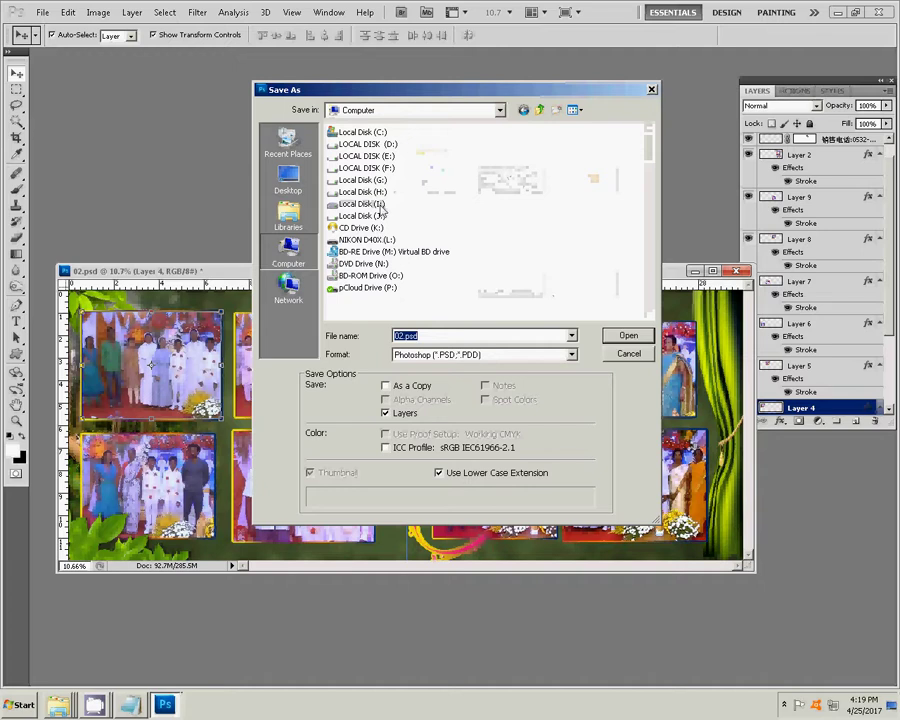
{"action": "double_click", "coordinate": [361, 203]}
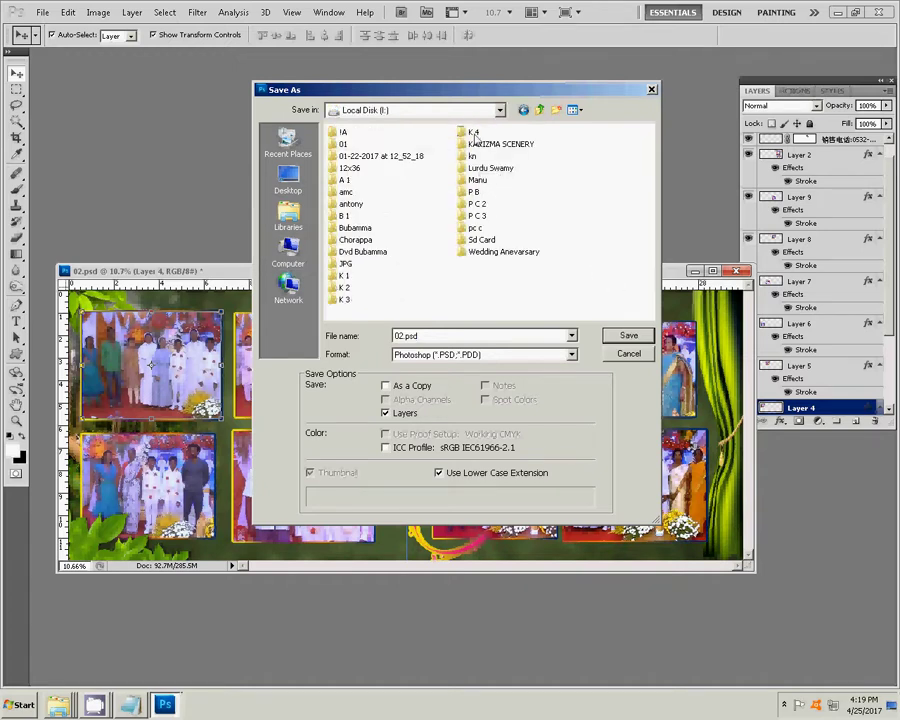
{"action": "left_click", "coordinate": [627, 337]}
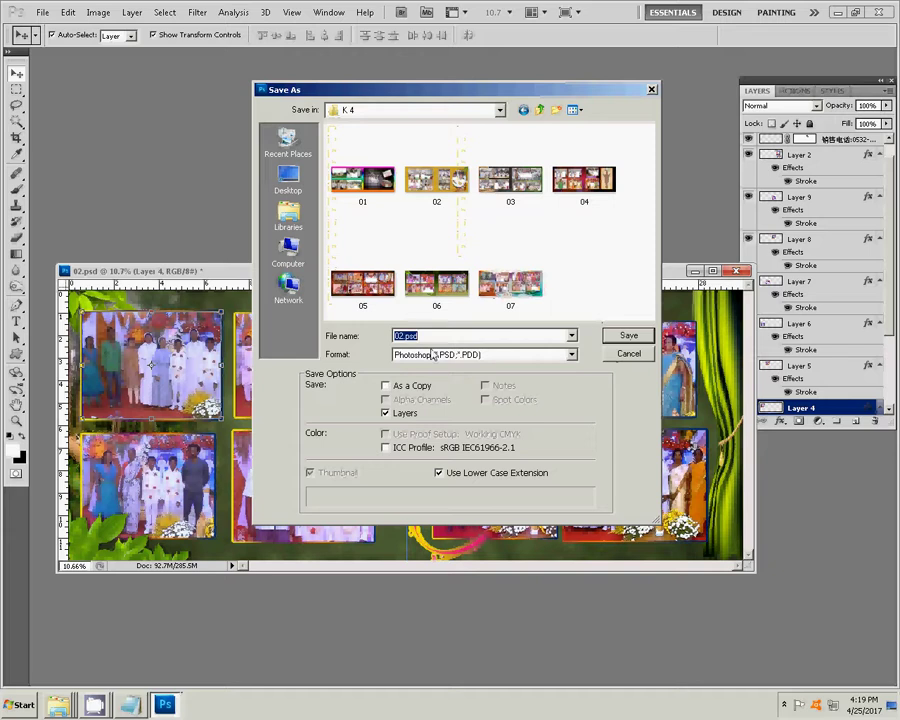
{"action": "type", "text": "08"}
{"action": "key", "text": "Return"}
{"action": "left_click", "coordinate": [605, 224]}
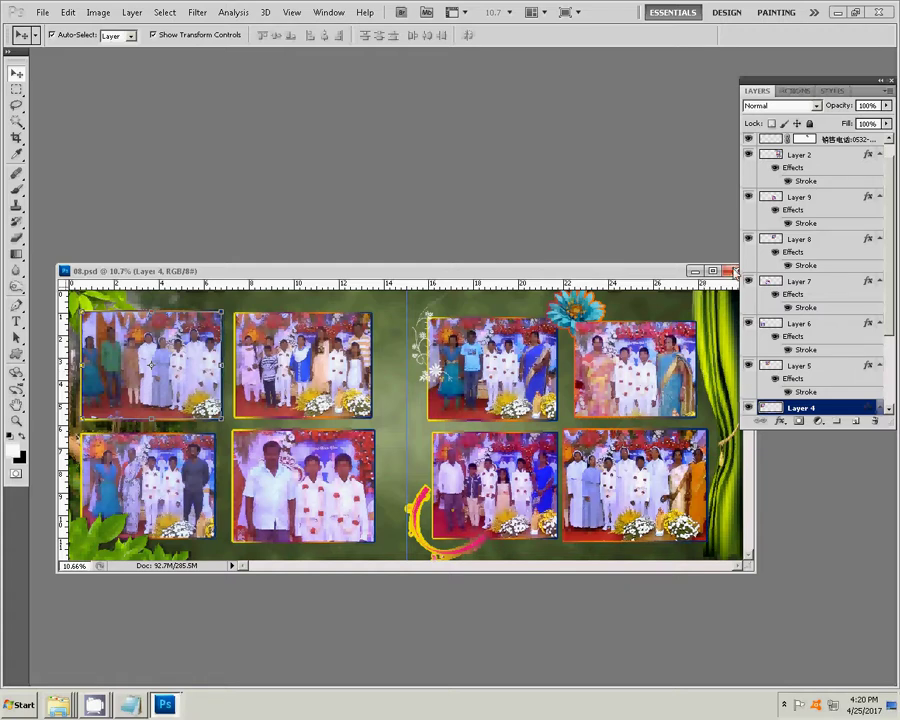
{"action": "left_click", "coordinate": [731, 271]}
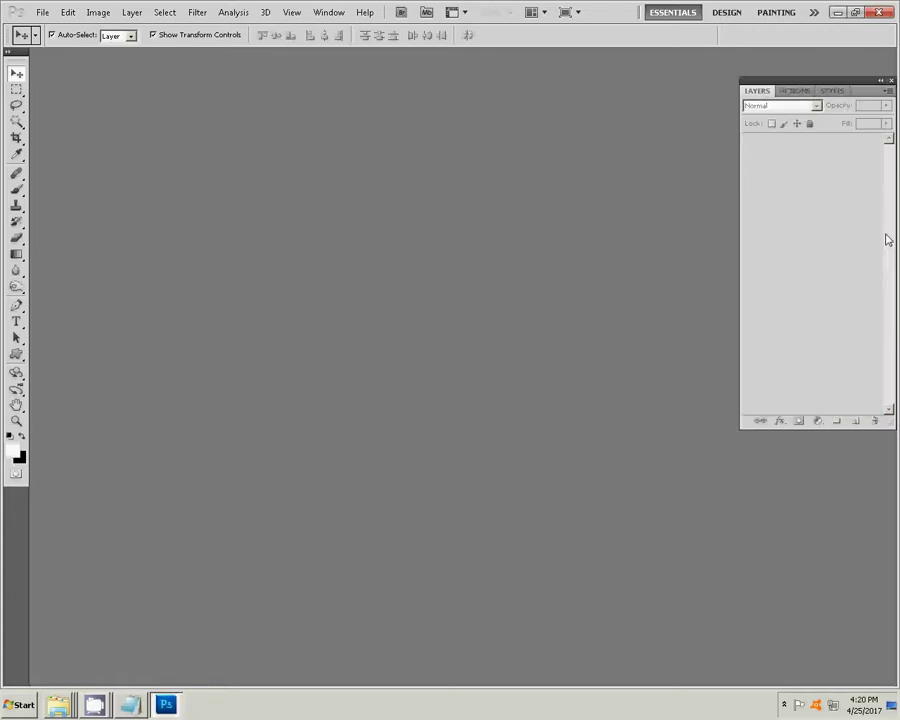
{"action": "left_click", "coordinate": [95, 705]}
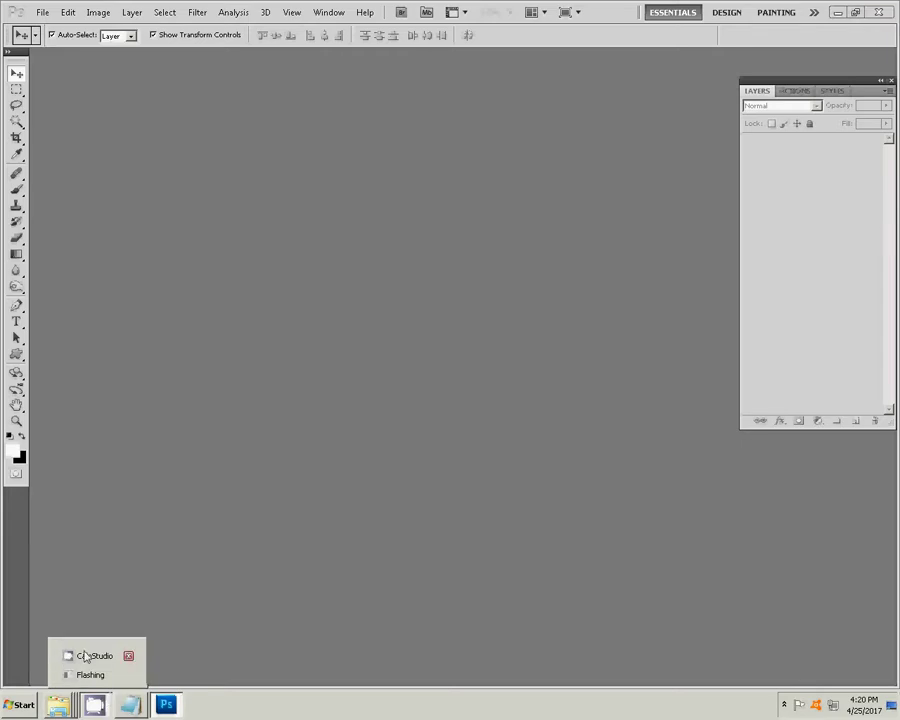